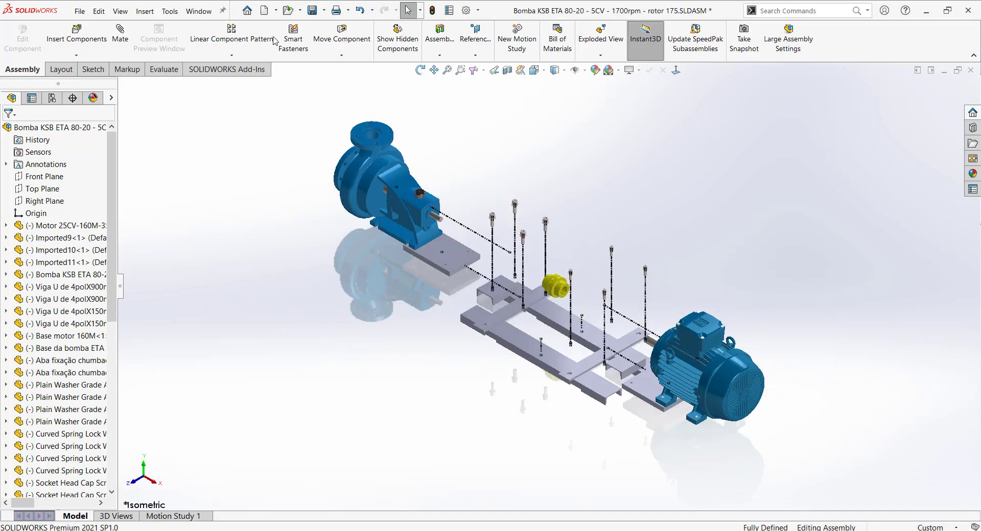
- Create a drawing from the pump assembly on a standard A3 (ISO) sheet with its sheet format displayed
click(276, 10)
click(327, 37)
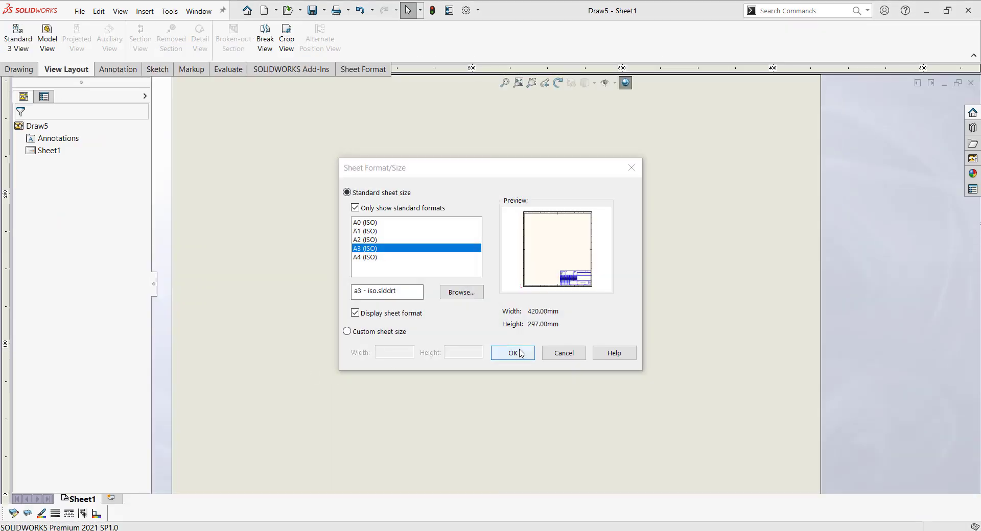
click(513, 353)
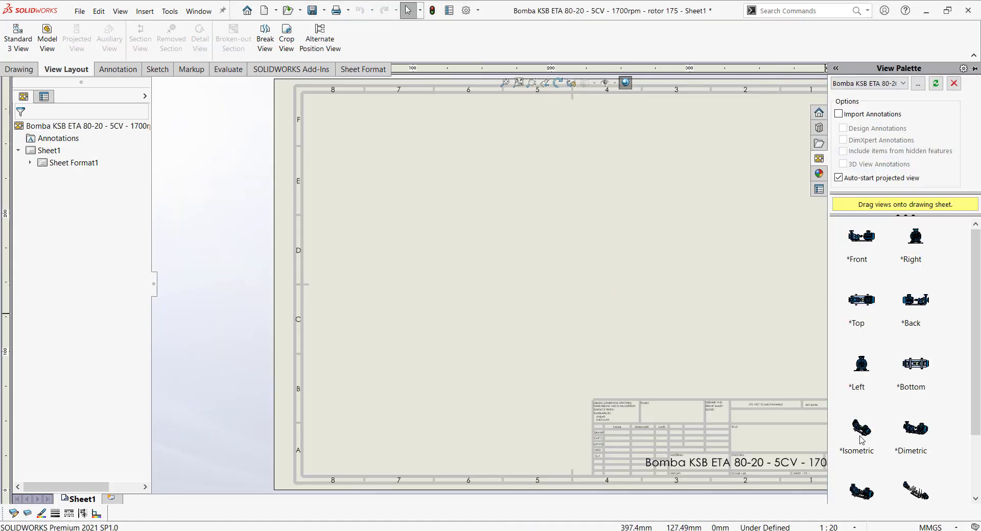
- Place two isometric views of the pump assembly on the sheet and show the upper-right one in its exploded state
drag(860, 438, 431, 390)
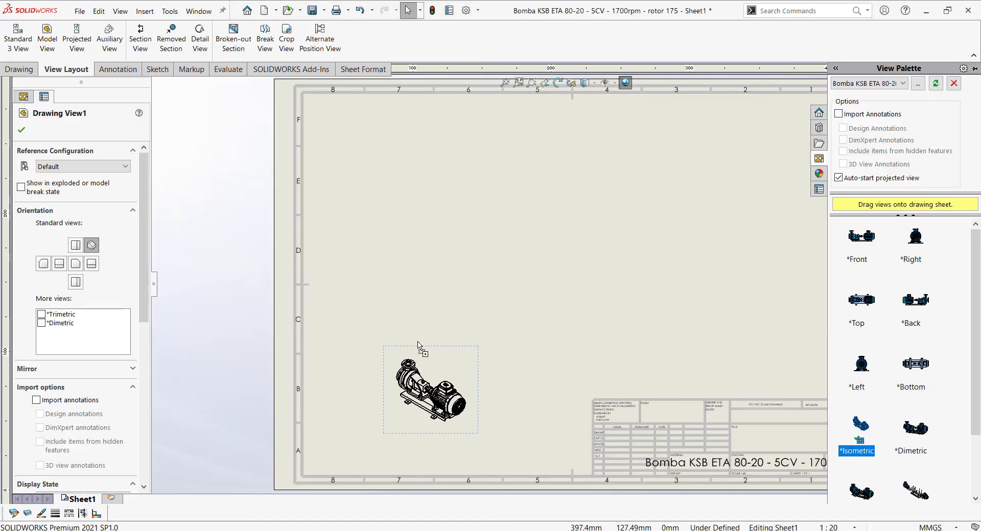
click(664, 220)
right_click(706, 204)
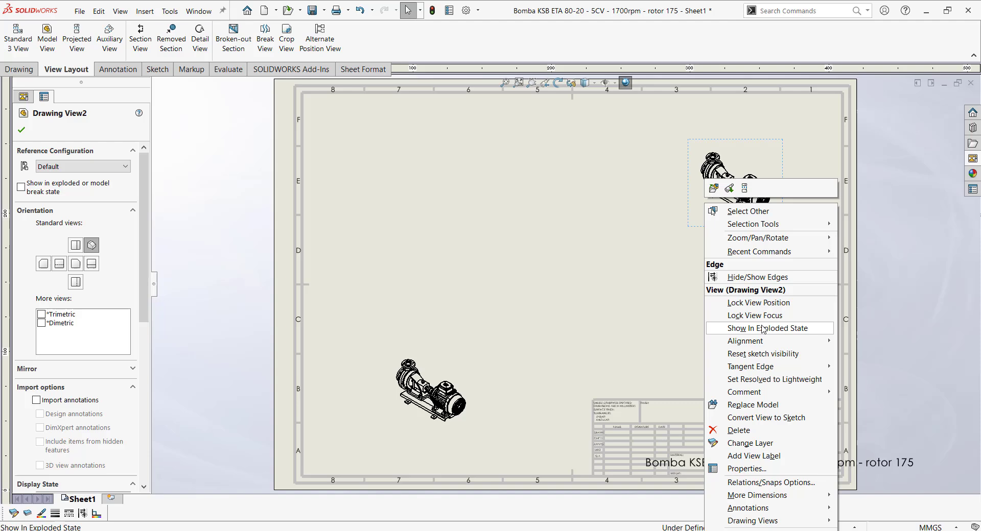
click(764, 328)
- Set the sheet scale to 1:10 and reposition the exploded and assembled pump views within the border
click(827, 527)
click(813, 380)
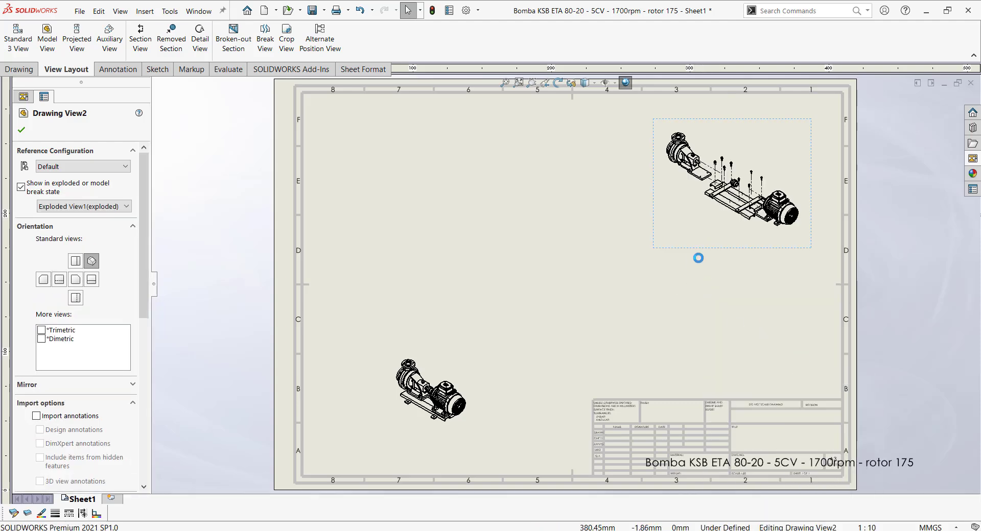
drag(623, 406, 632, 423)
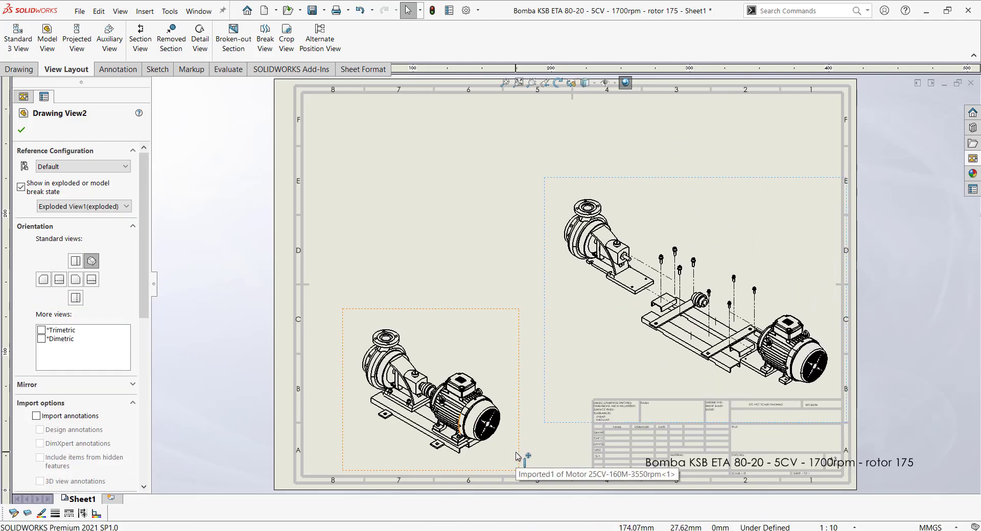
drag(516, 453, 600, 469)
- Display the assembled pump view as shaded with edges
click(484, 296)
click(517, 350)
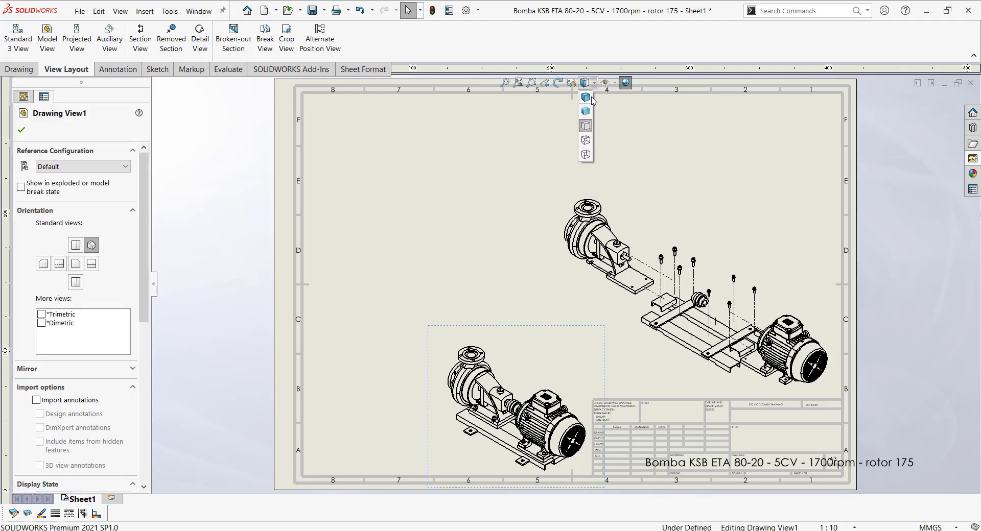
click(586, 97)
- Insert a Parts only bill of materials for the exploded pump view and place it at the sheet border's upper-left corner
click(536, 297)
click(586, 305)
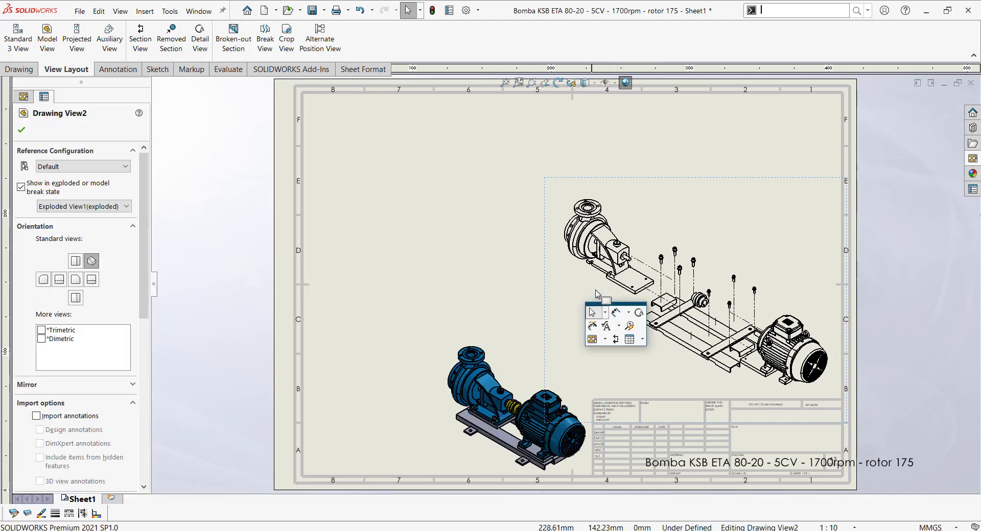
click(629, 341)
click(654, 384)
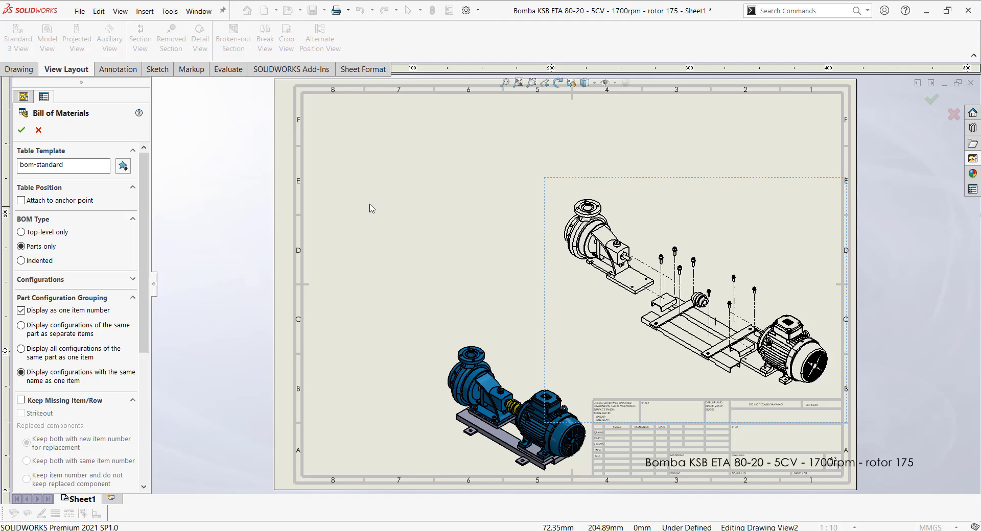
click(23, 129)
click(304, 95)
- Add auto balloons to the exploded pump view, laid out in one row above it with a magnetic line
click(625, 170)
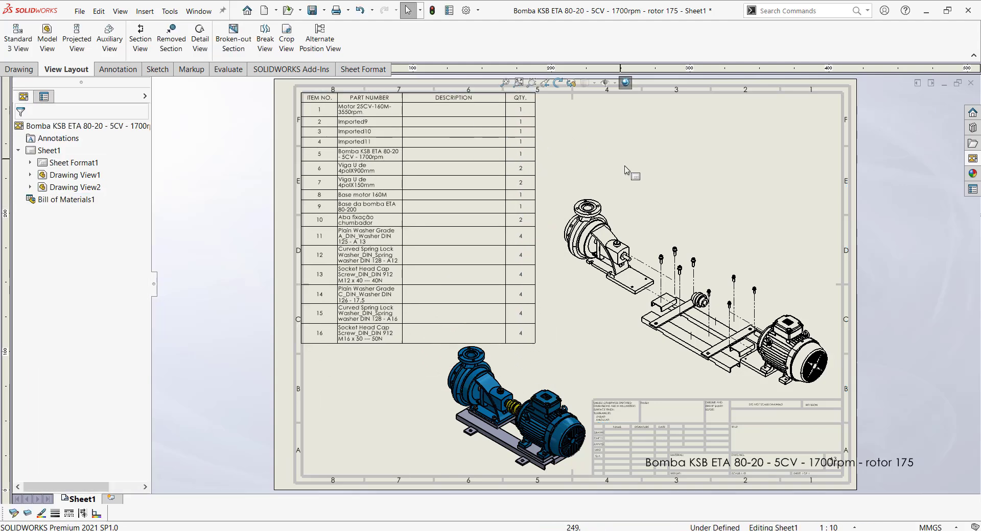
click(637, 197)
click(714, 231)
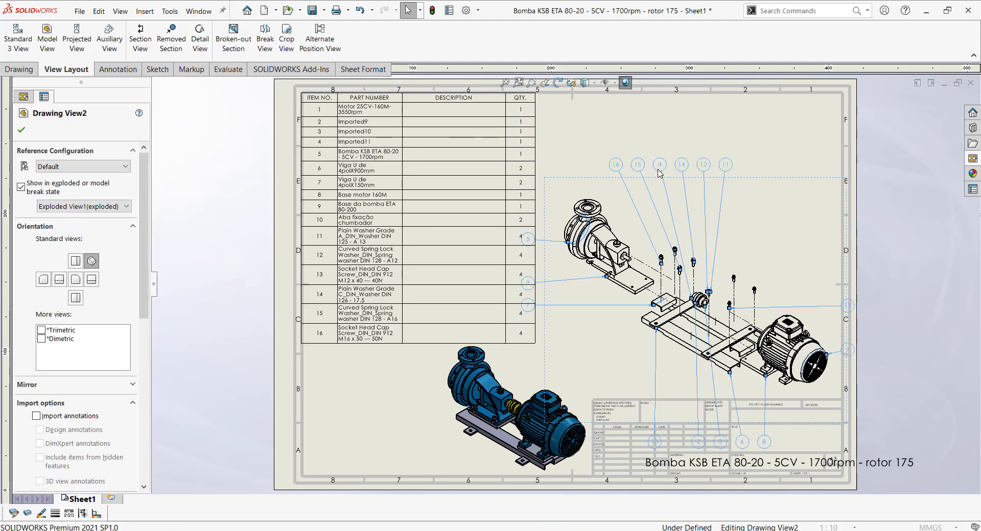
click(30, 393)
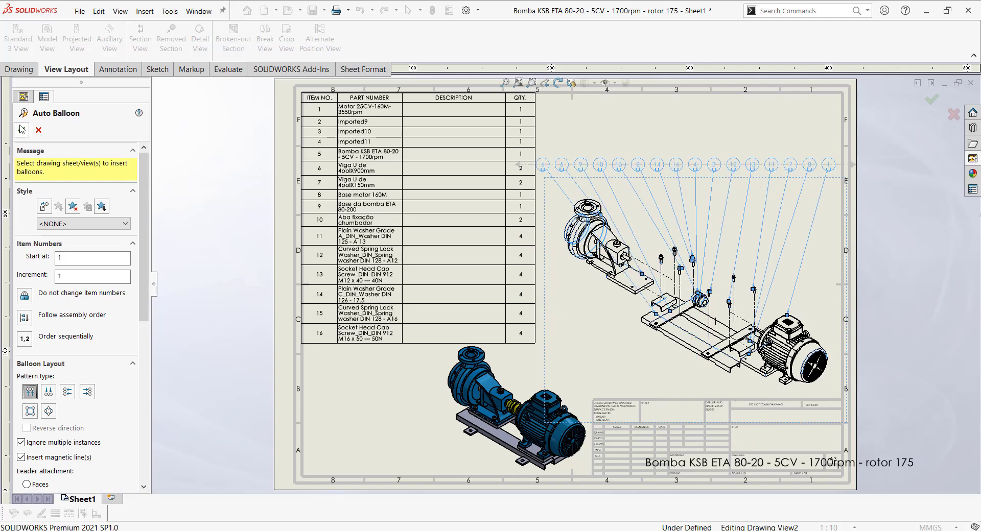
click(340, 397)
- Split the pump's bill of materials horizontally below the item 10 row
click(432, 219)
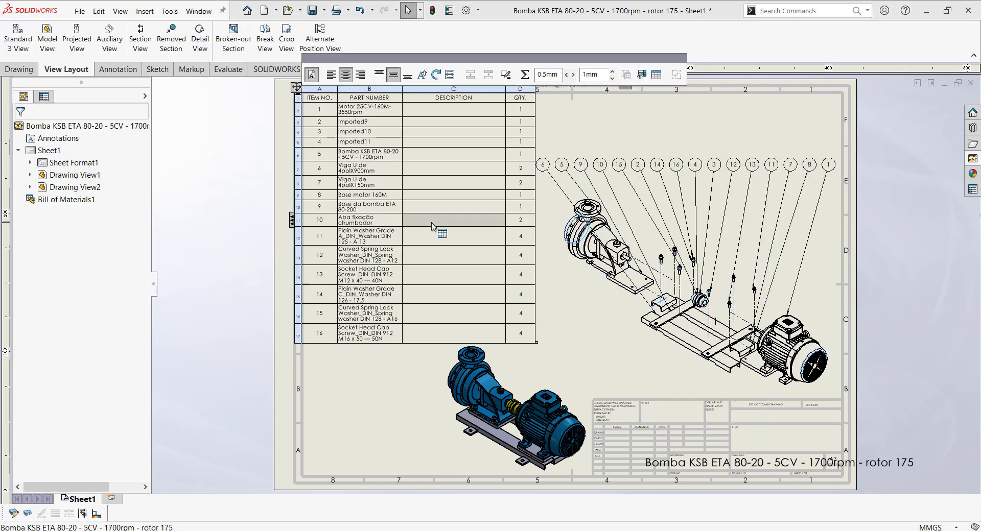
right_click(432, 222)
mouse_move(492, 354)
click(648, 373)
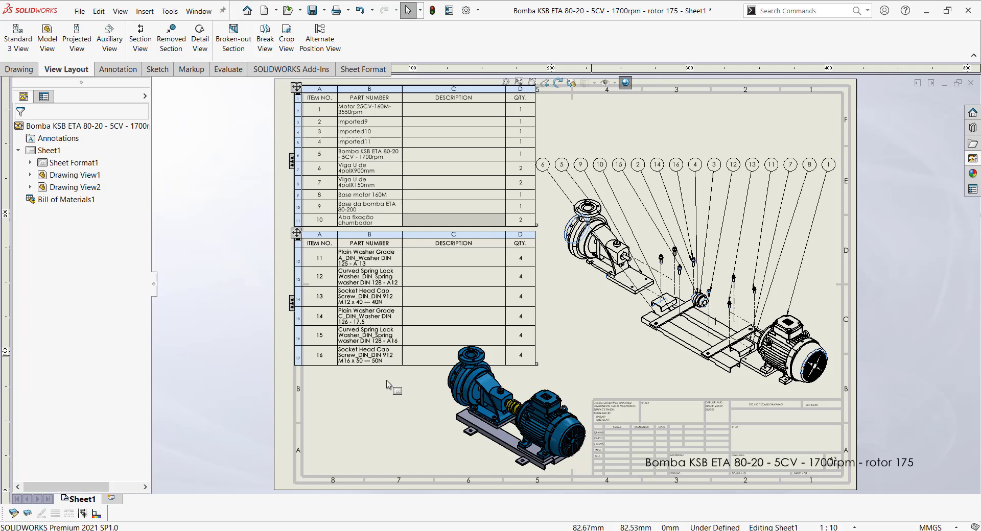
- Add a second sheet and place two isometric views of the flanged ball valve assembly on it
click(114, 500)
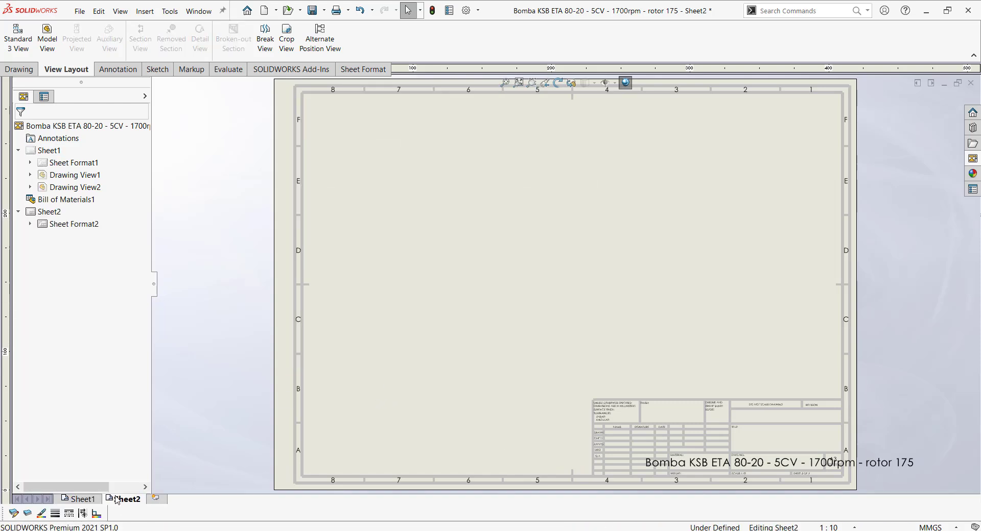
drag(867, 443, 728, 235)
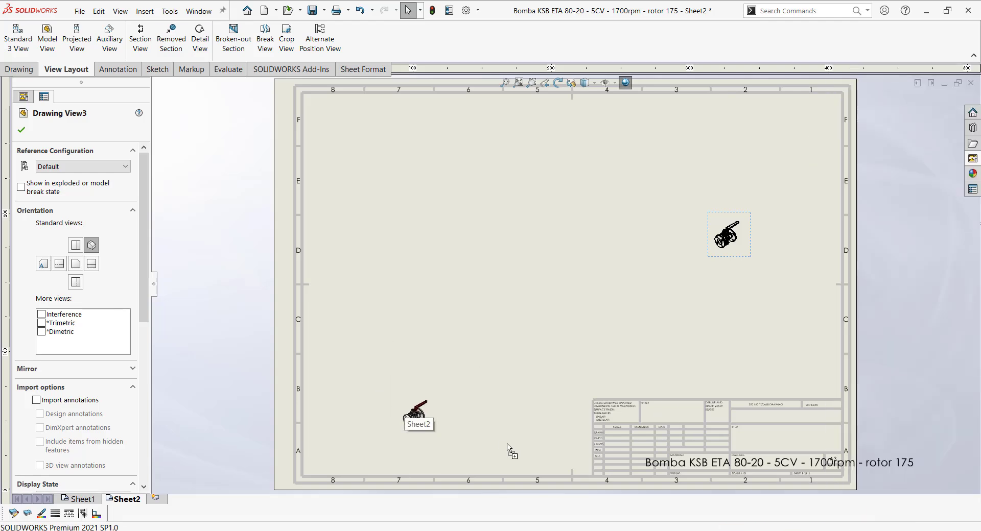
key(Escape)
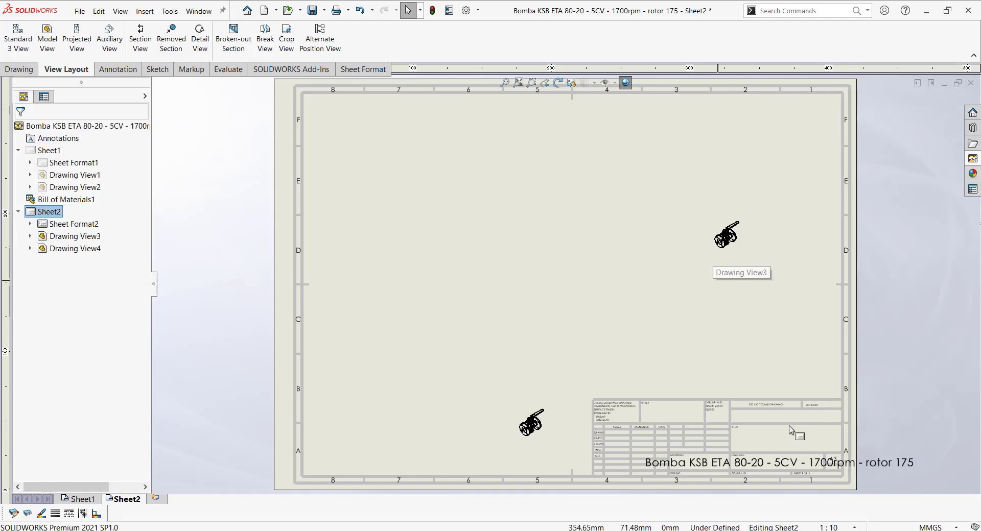
- Set the second sheet's scale to 1:2 and move the lower valve view up inside the border
click(829, 527)
click(813, 353)
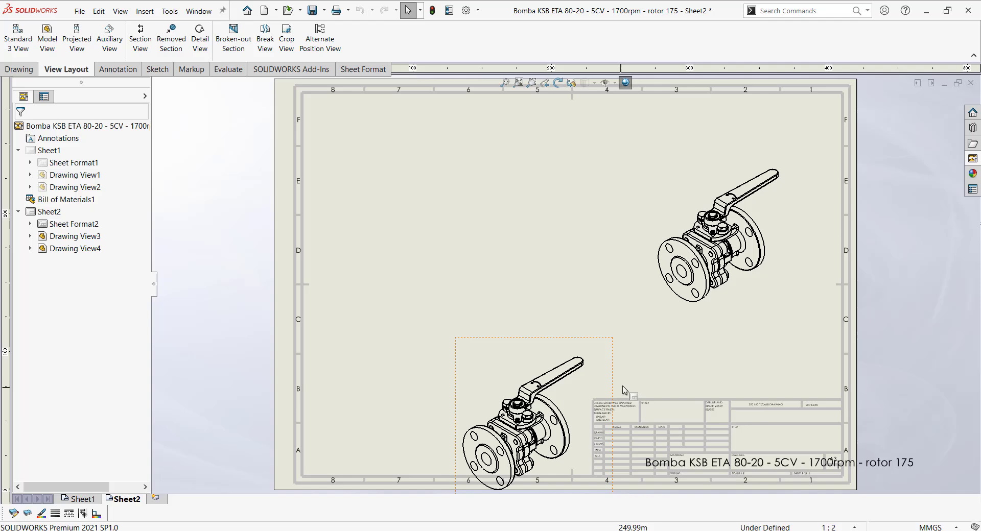
drag(624, 391, 606, 358)
- Display the lower valve view as shaded and show the upper-right valve view in its exploded state
click(590, 110)
click(659, 320)
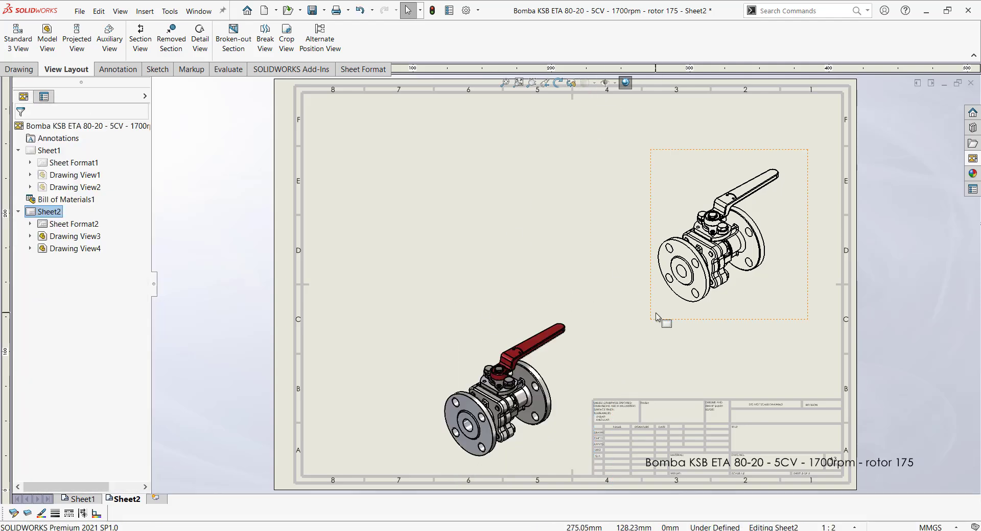
click(667, 313)
right_click(667, 314)
click(737, 293)
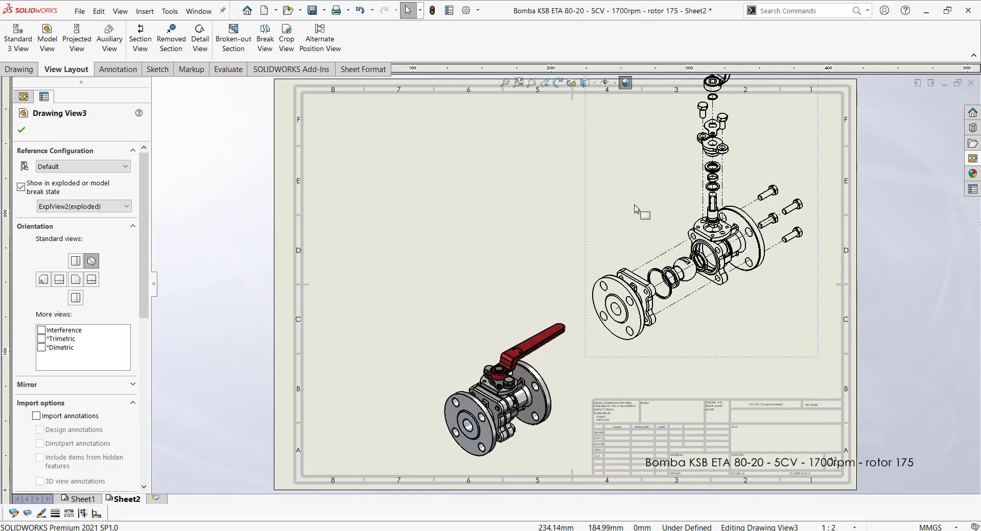
- Reposition the exploded valve view inside the border and shift the shaded valve view left to clear it
drag(725, 365, 731, 418)
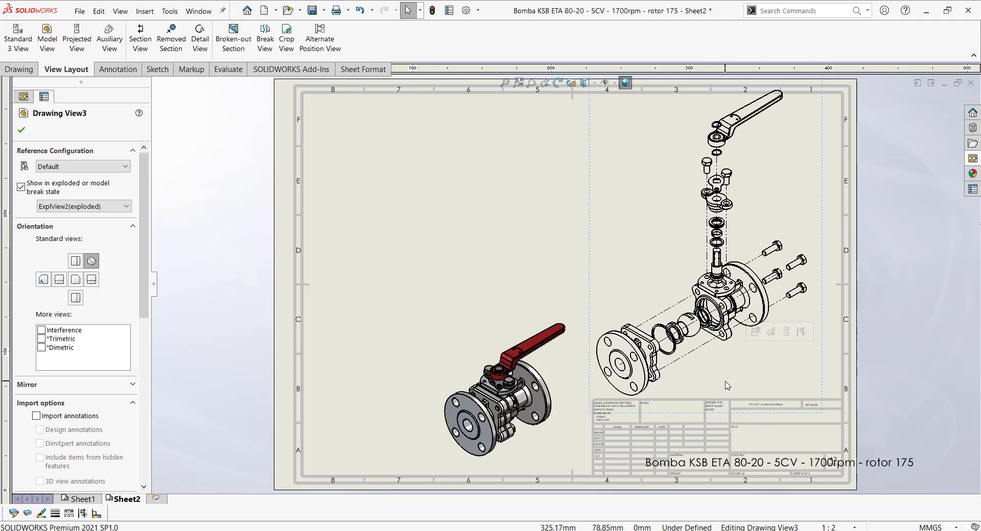
drag(815, 381, 776, 383)
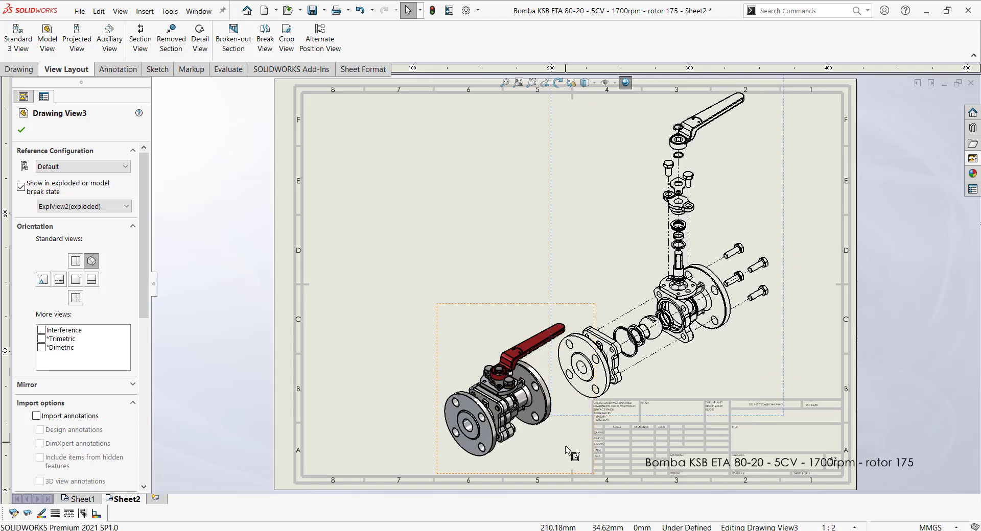
drag(438, 436, 371, 443)
- Insert a Parts only bill of materials for the exploded valve view and place it at the border's upper-left corner
click(752, 355)
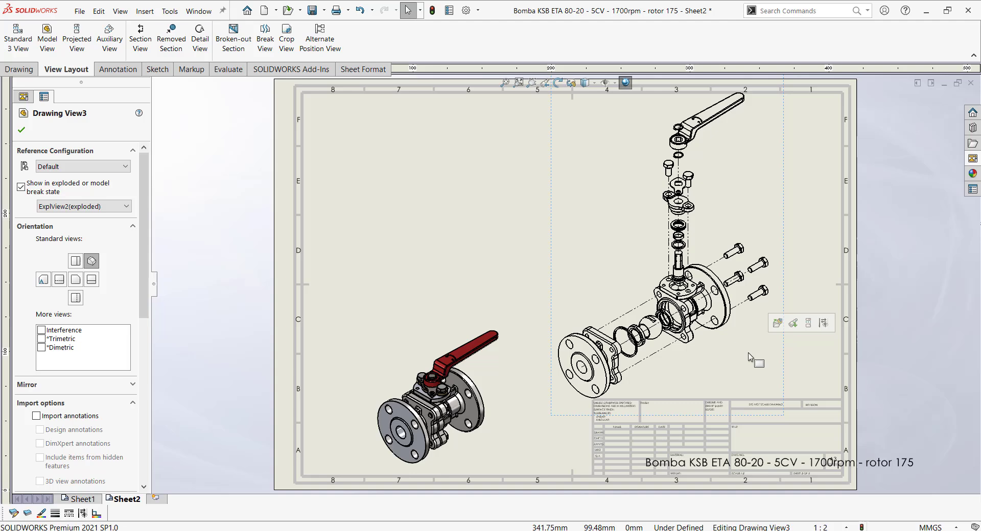
key(s)
click(796, 392)
click(833, 428)
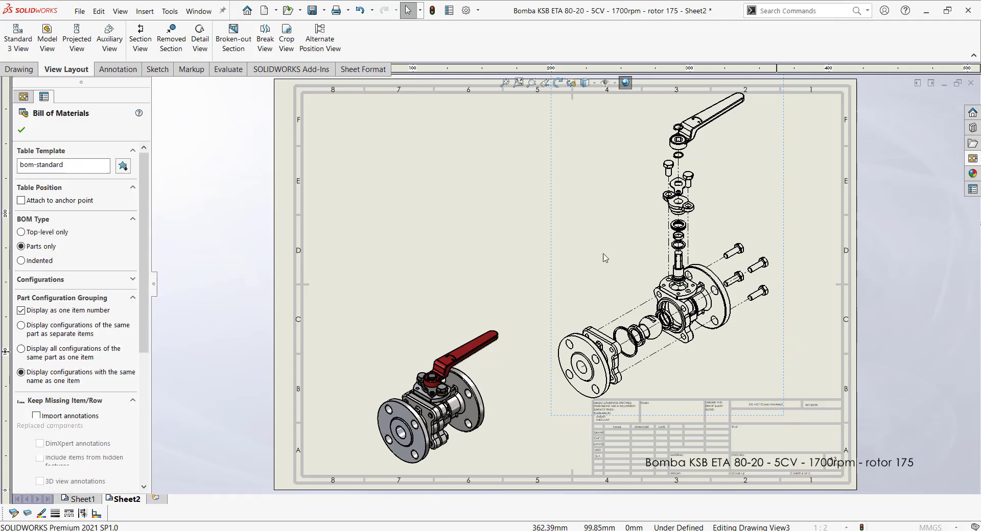
click(21, 128)
click(323, 98)
- Try the Top-level only type on the valve's bill of materials, and set it to Indented with Detailed numbering
click(292, 191)
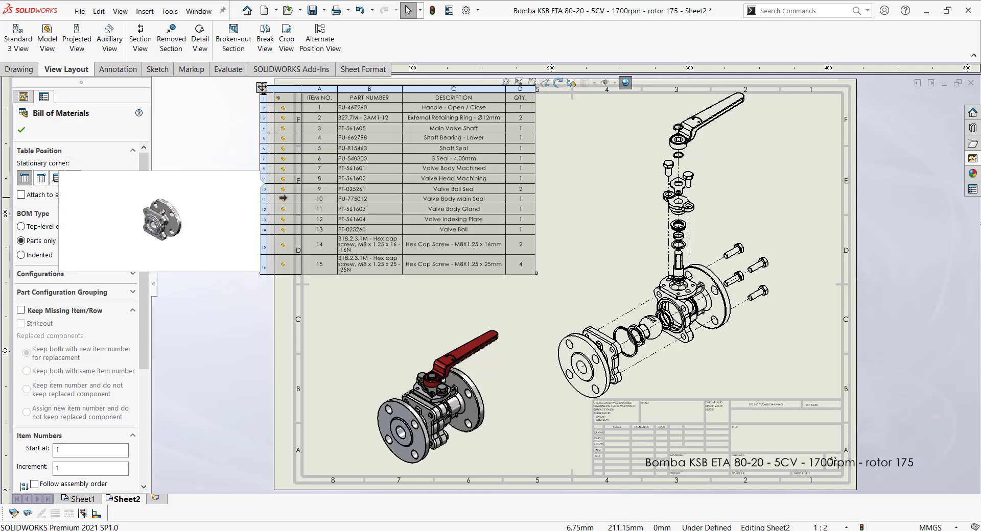
click(30, 226)
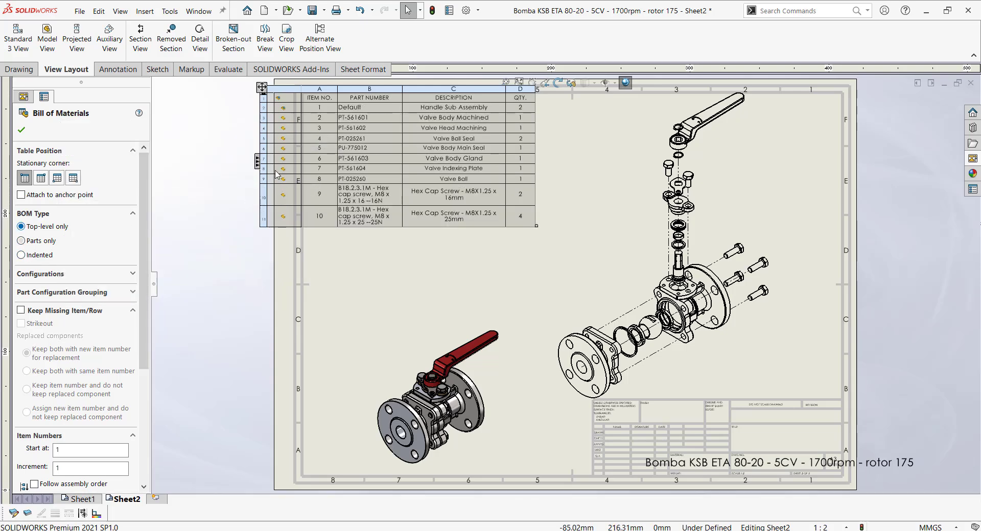
click(32, 255)
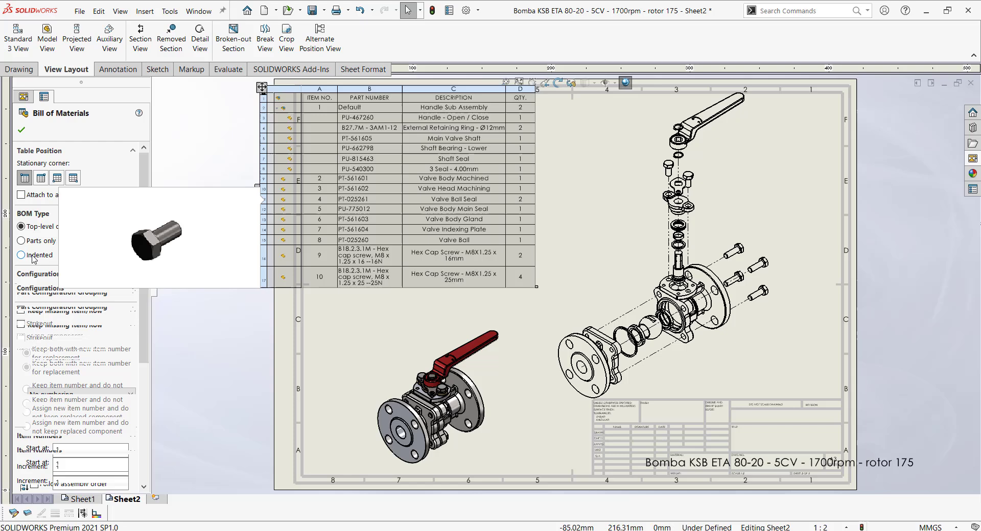
click(40, 269)
click(47, 288)
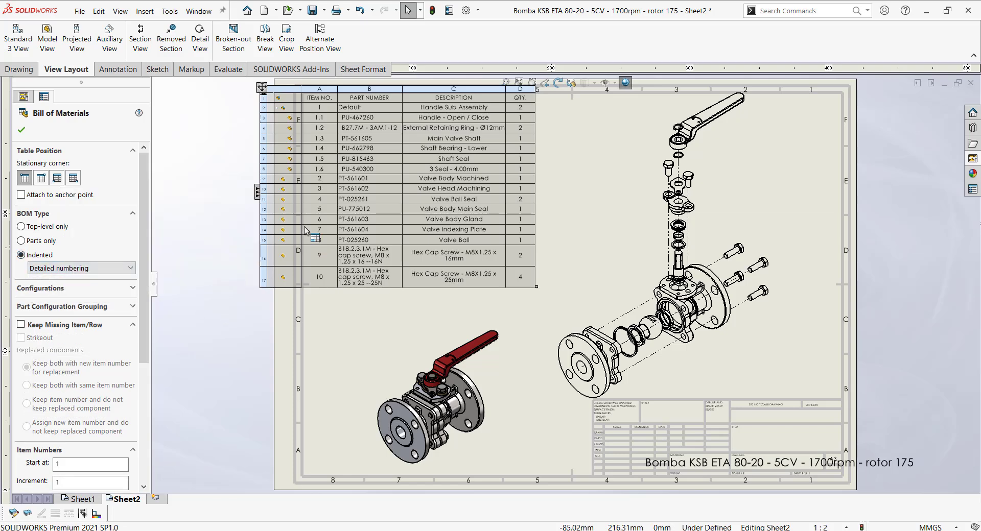
- Change the indented bill of materials to Flat numbering
click(57, 274)
click(68, 266)
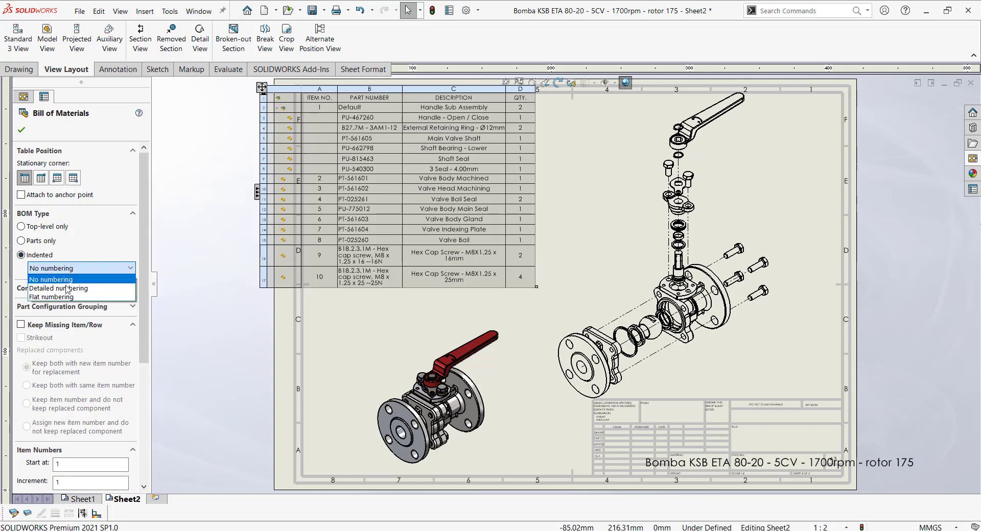
click(74, 296)
- Combine identical components for the Handle Sub Assembly row, and move External Retaining Ring to item 7 and Valve Body Gland to item 11
right_click(285, 109)
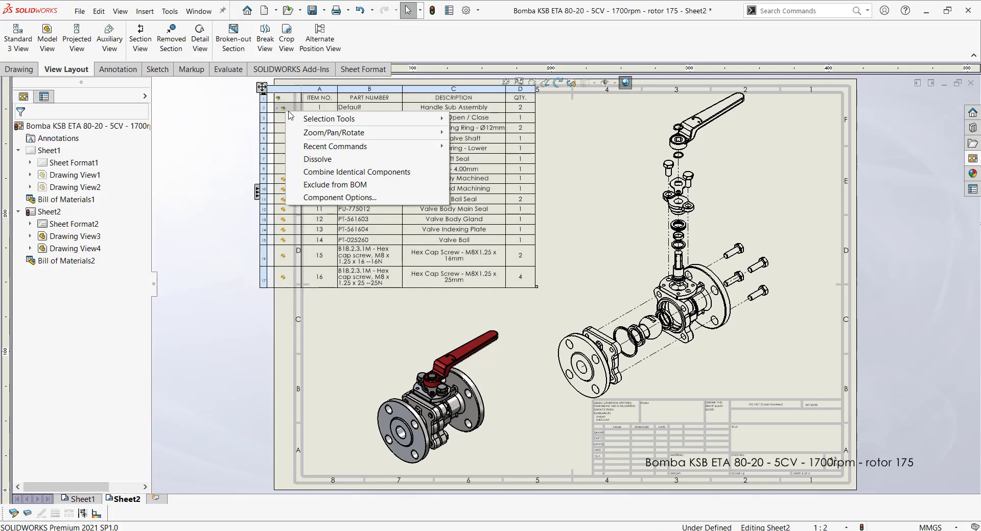
click(329, 171)
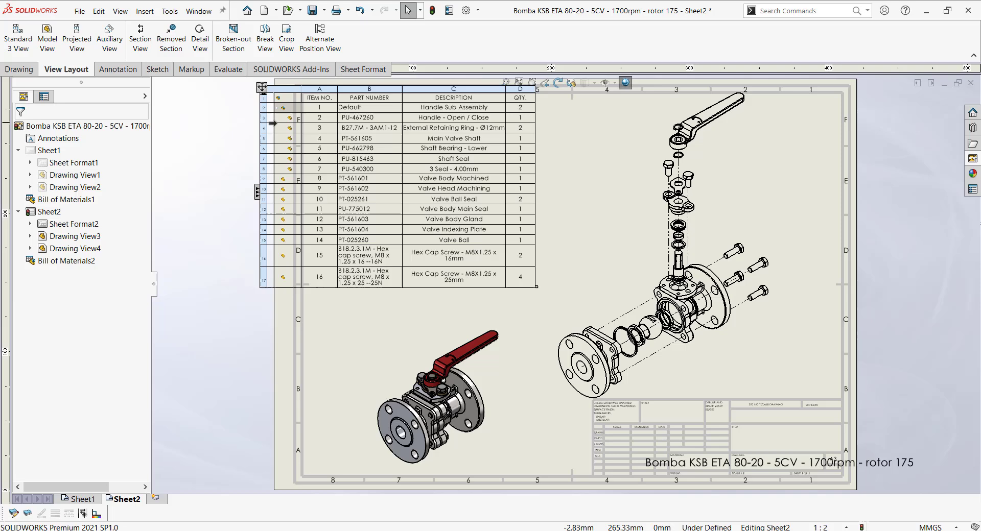
drag(286, 167, 287, 169)
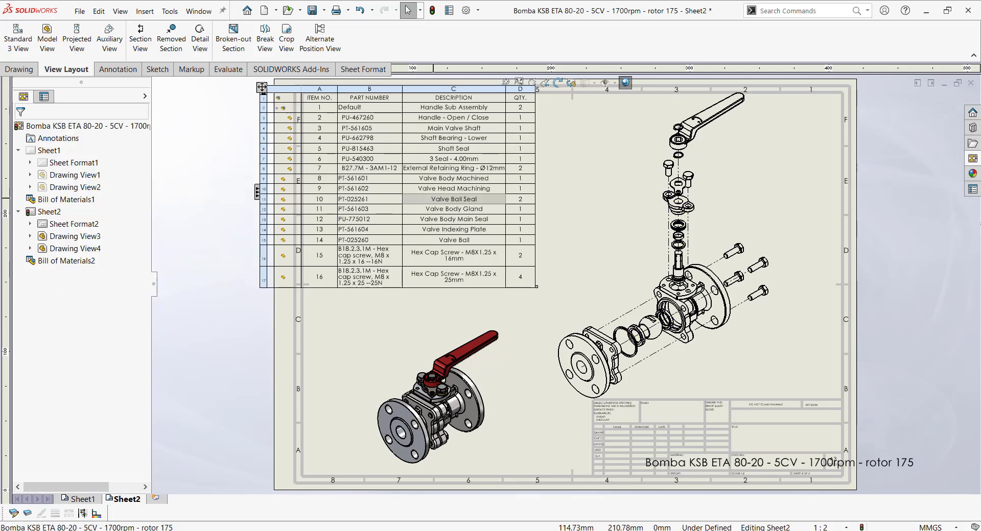
- Split the valve's bill of materials horizontally below the Valve Ball Seal row
right_click(427, 201)
mouse_move(451, 324)
click(654, 351)
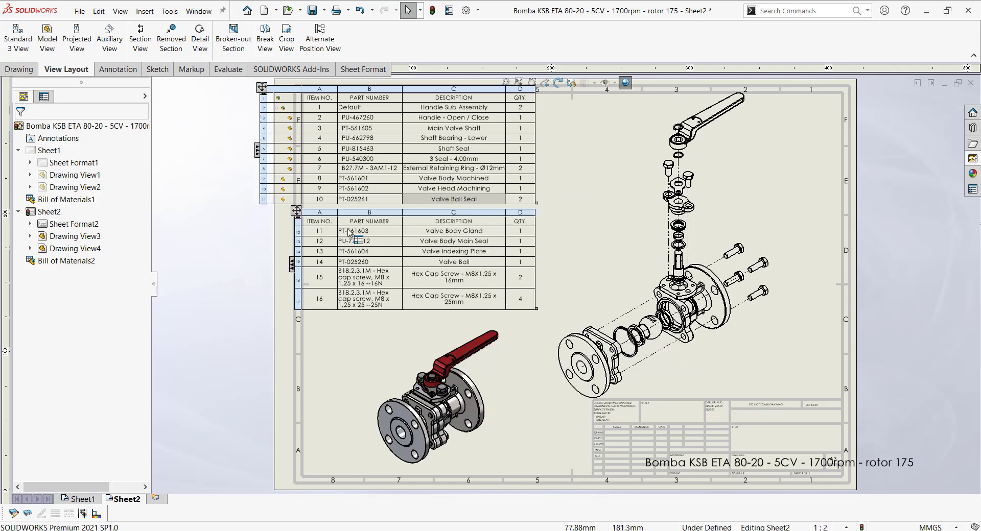
click(233, 129)
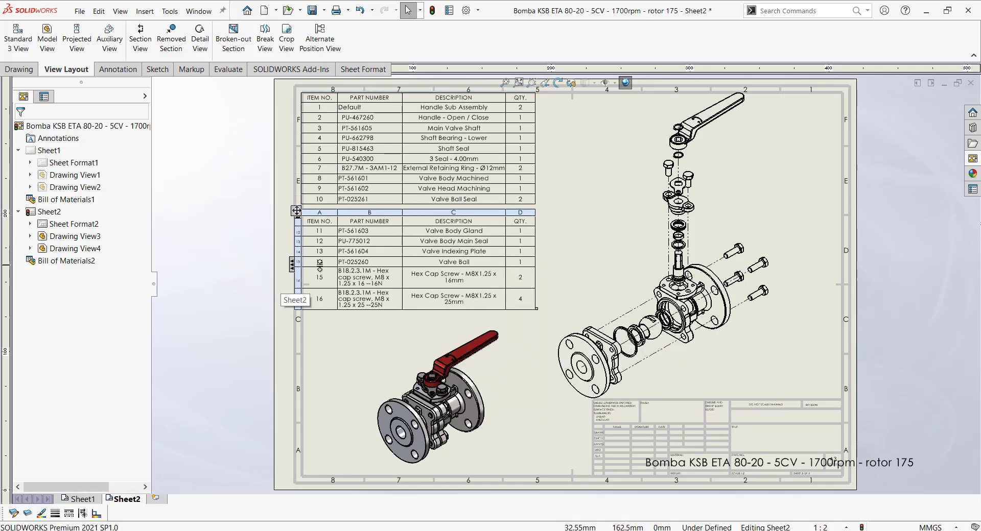
click(262, 87)
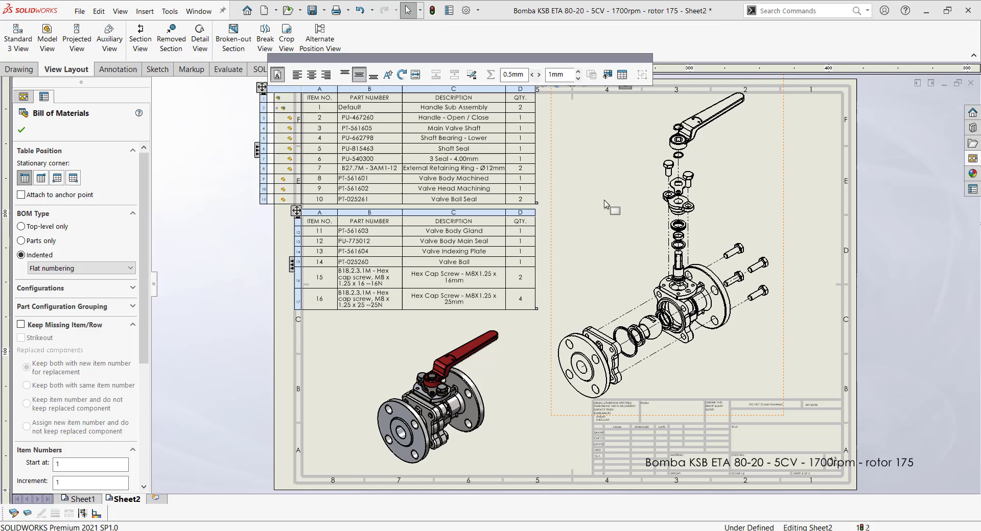
- Auto-balloon the valve's exploded view with the balloons laid out in one column to the right of the view
click(649, 225)
key(b)
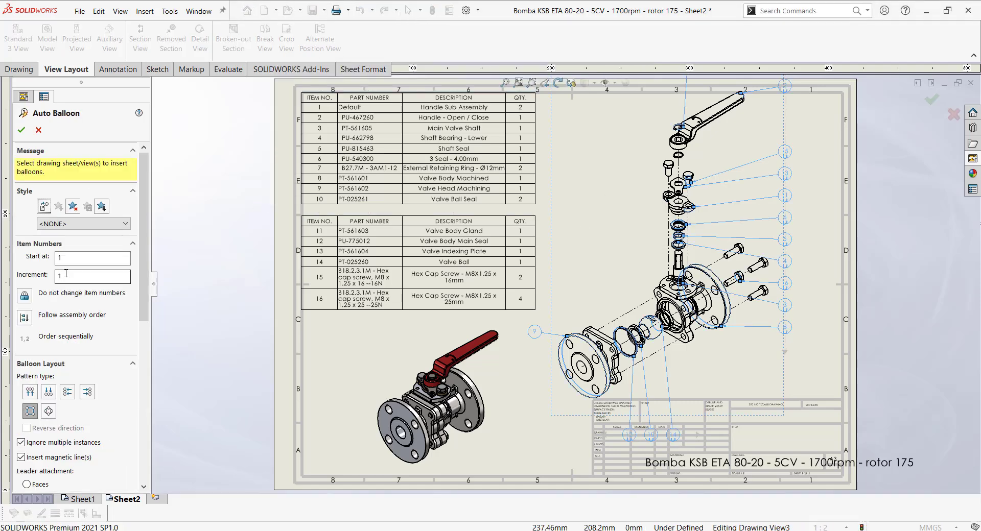
click(87, 392)
click(22, 130)
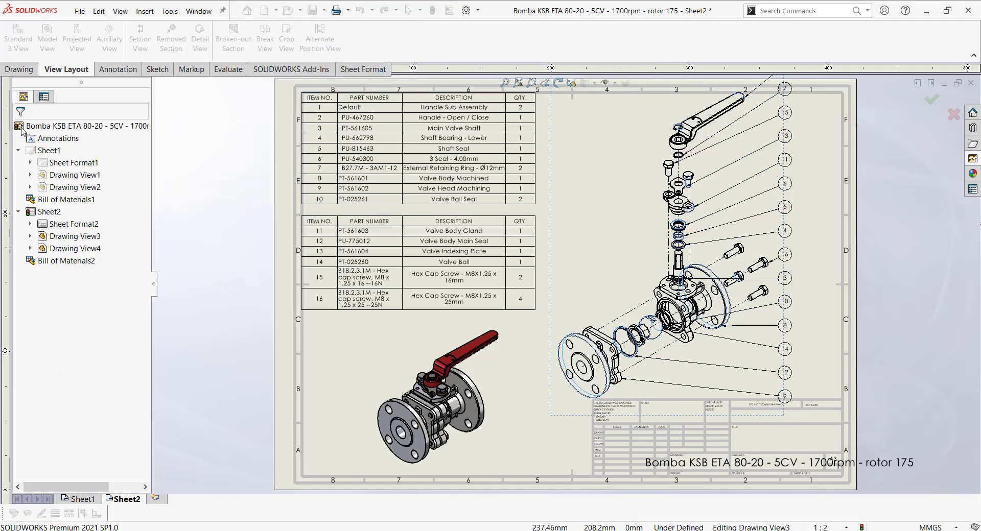
- Select the valve's entire bill of materials table and open its table commands
scroll(556, 271, up, 1)
click(311, 119)
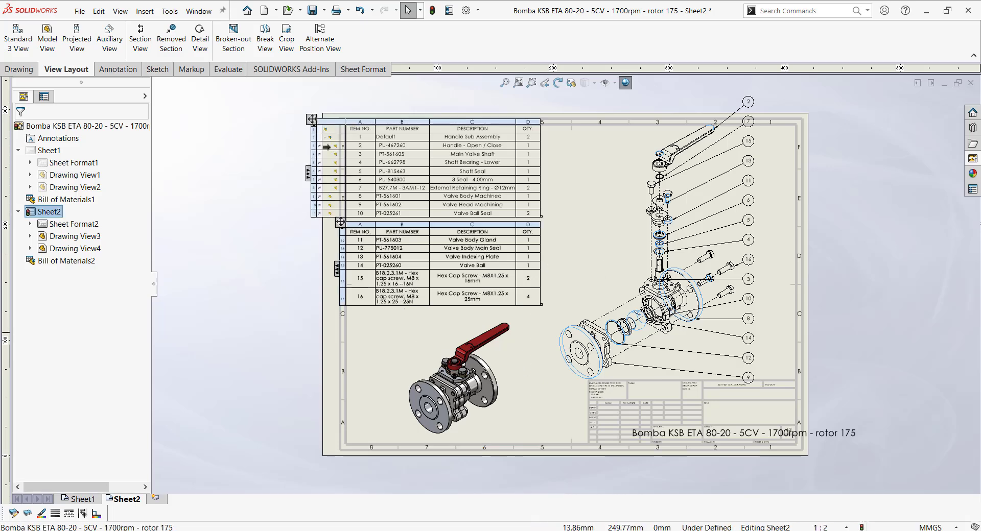
right_click(310, 119)
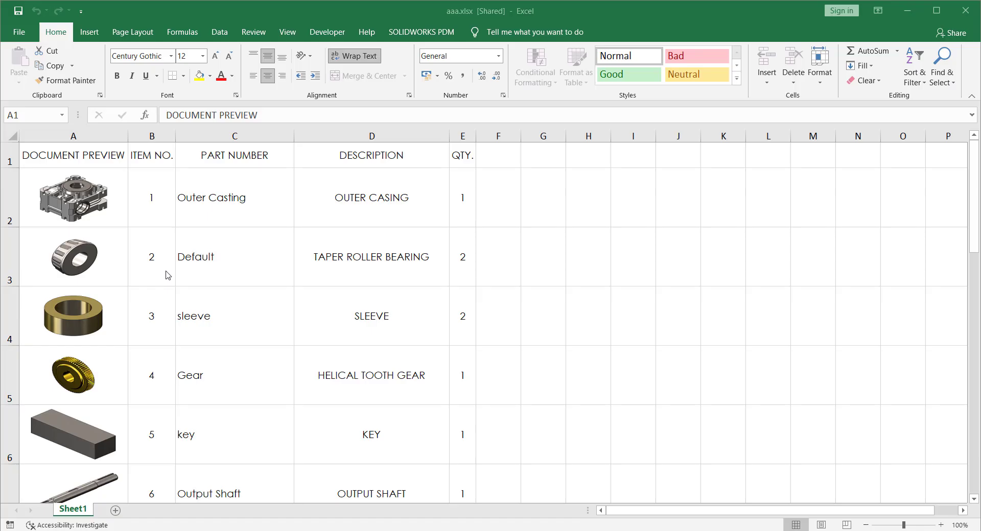
- Switch to Excel and look through the bill of materials in aaa.xlsx, including its part preview images
scroll(164, 273, down, 4)
scroll(164, 273, up, 2)
ctrl+scroll(166, 274, down, 3)
scroll(166, 274, up, 2)
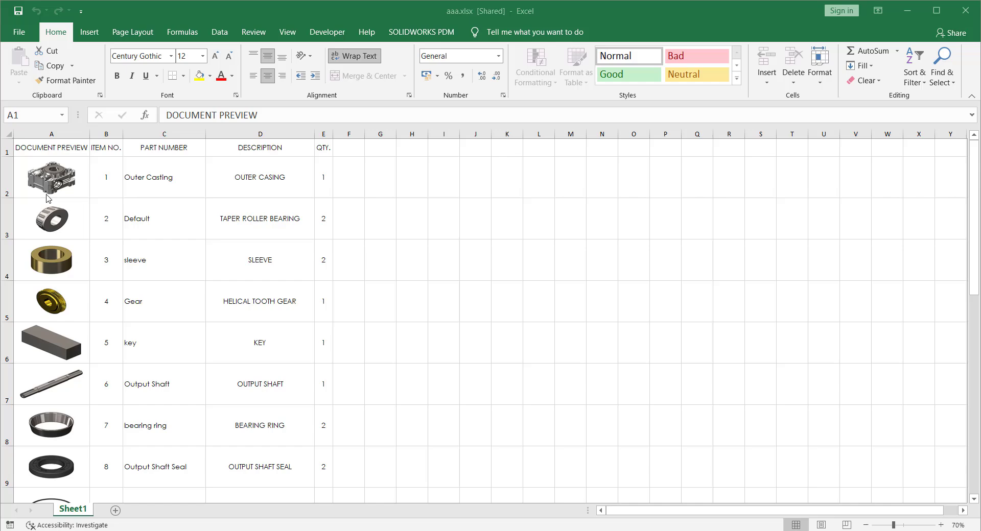
scroll(47, 198, down, 7)
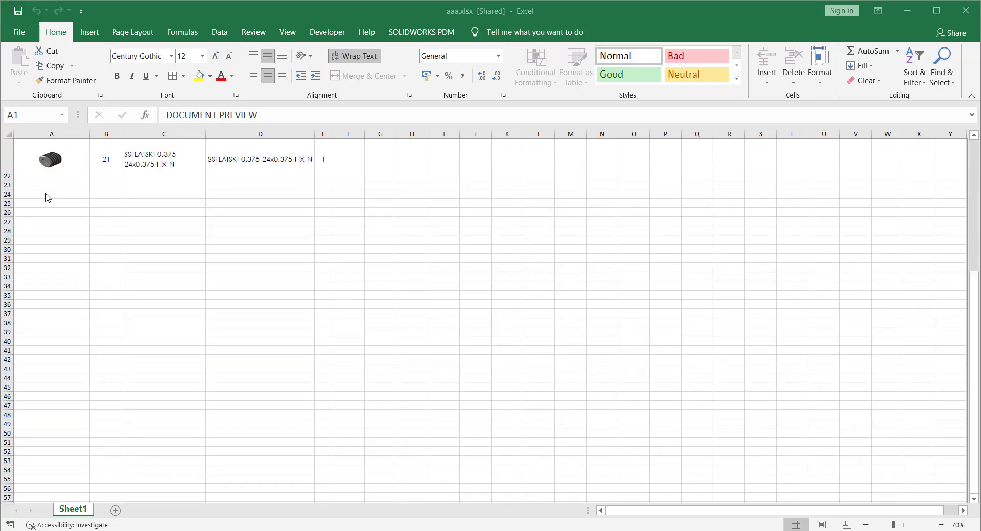
scroll(47, 198, up, 7)
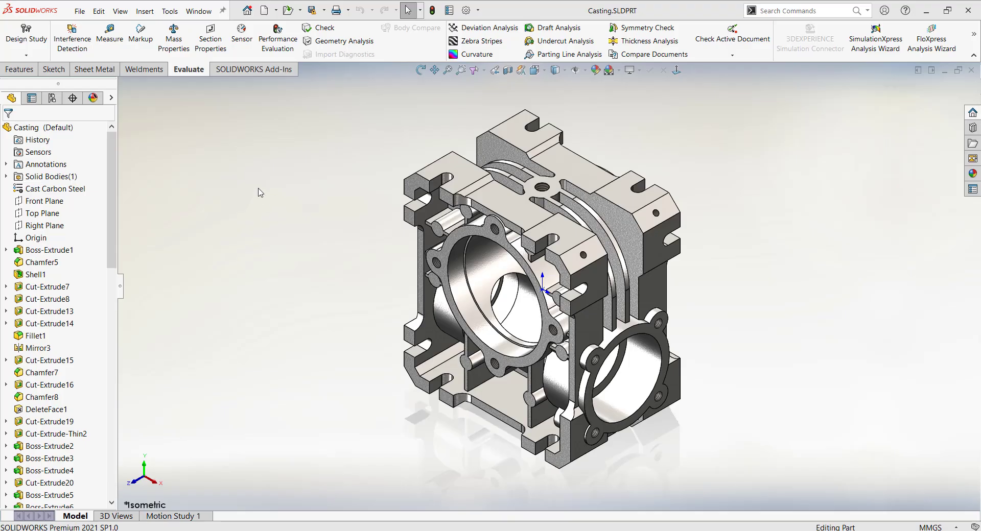
- Switch to the Casting part in SOLIDWORKS and make a drawing from it on an A1 (ISO) sheet
middle_drag(331, 172, 309, 226)
key(ctrl+7)
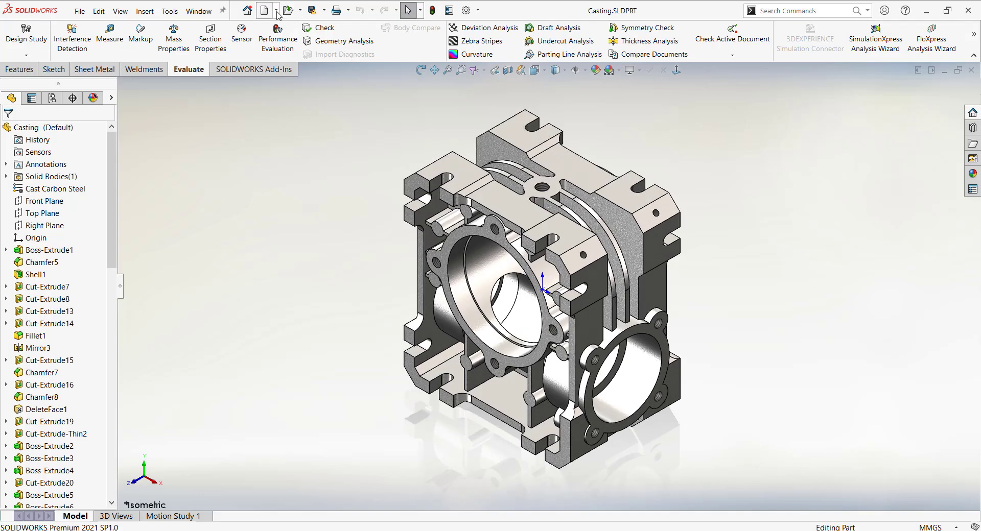
click(276, 10)
click(306, 39)
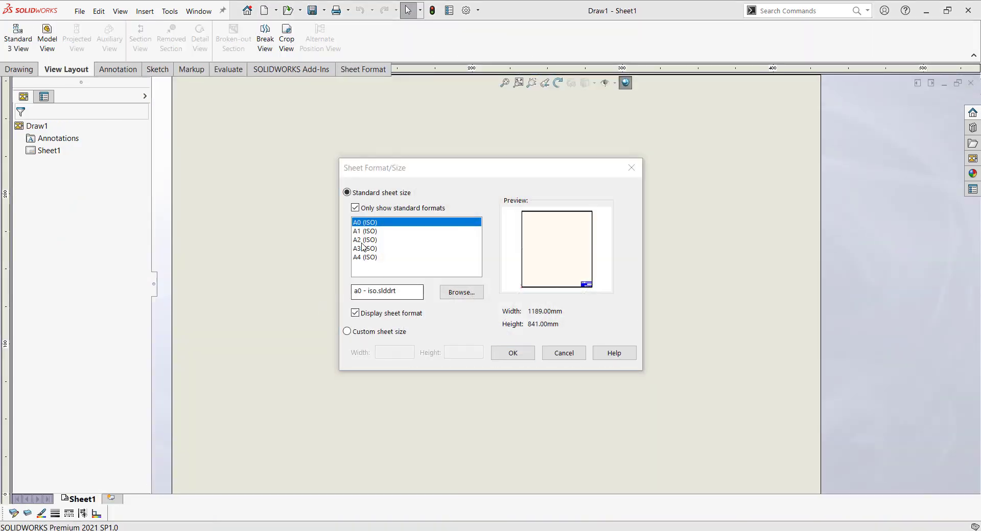
click(362, 231)
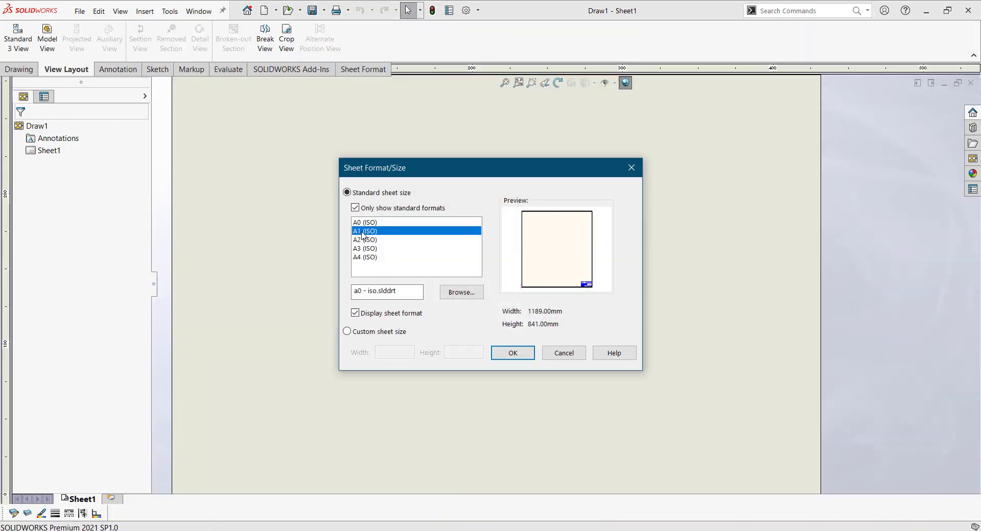
click(512, 353)
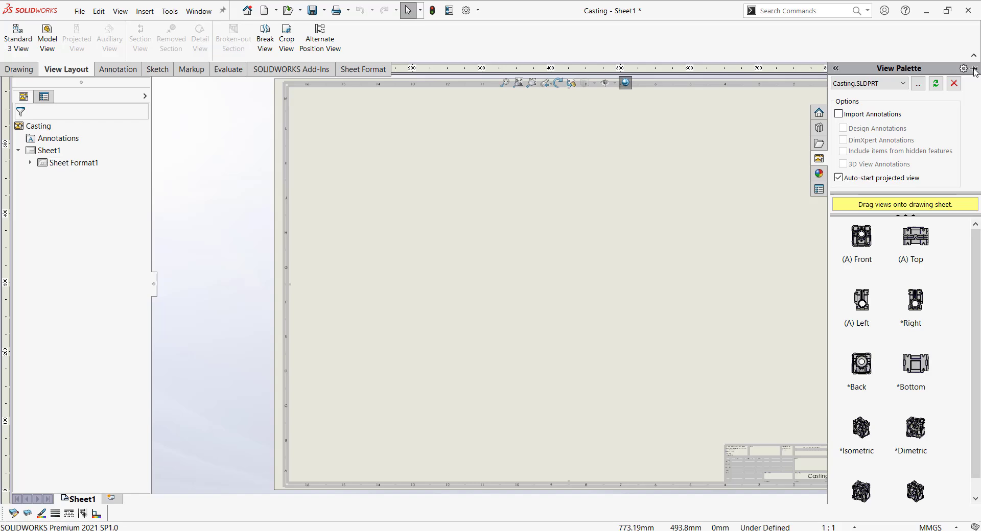
- Place the casting's Front view and project right, left, bottom, top and isometric views from it
drag(861, 236, 332, 281)
click(464, 289)
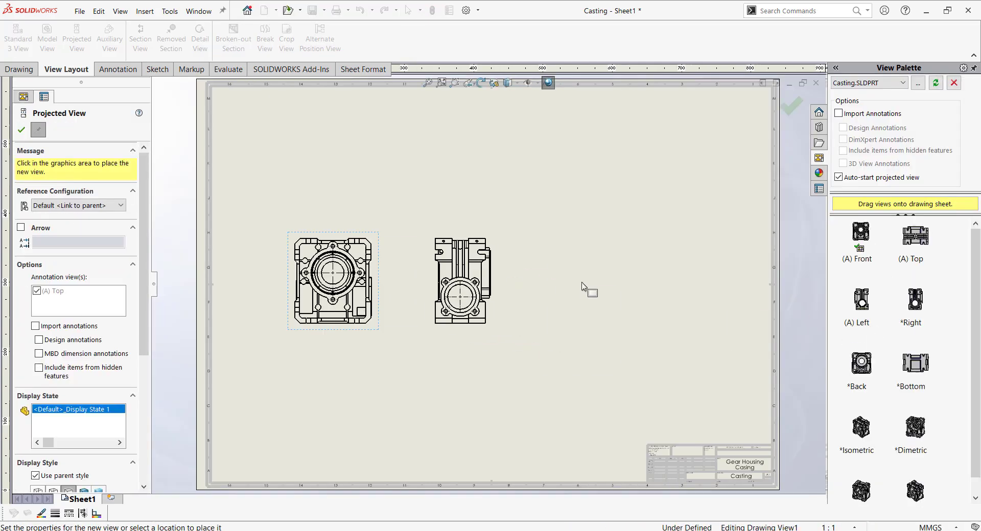
click(242, 289)
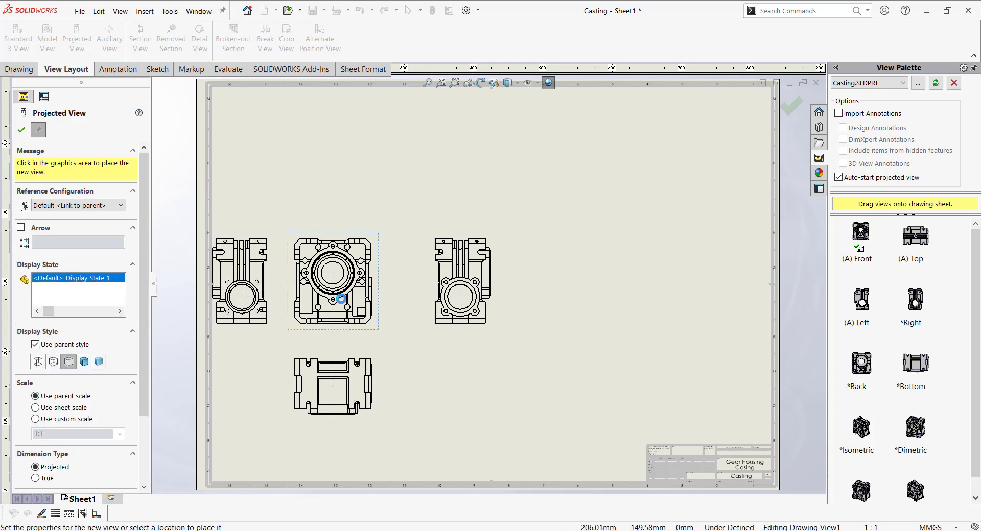
click(347, 391)
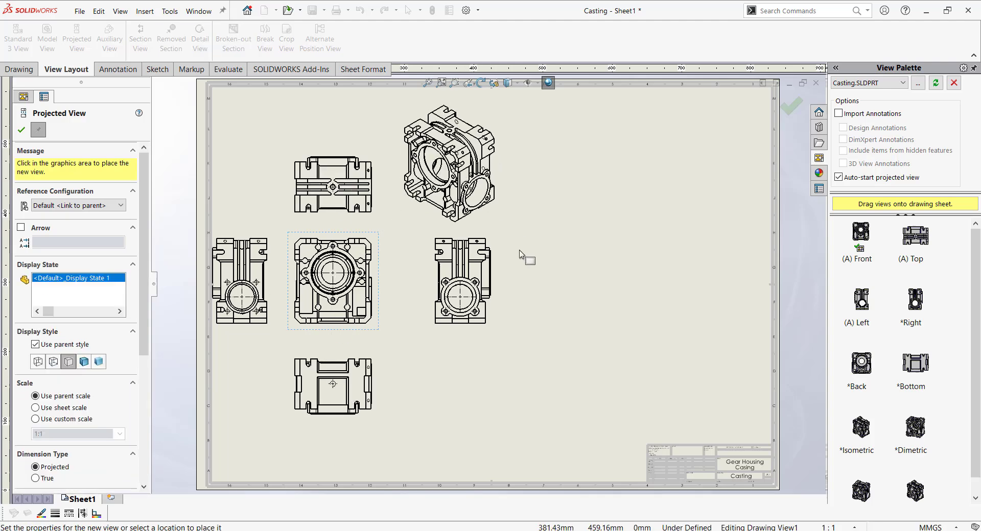
key(Escape)
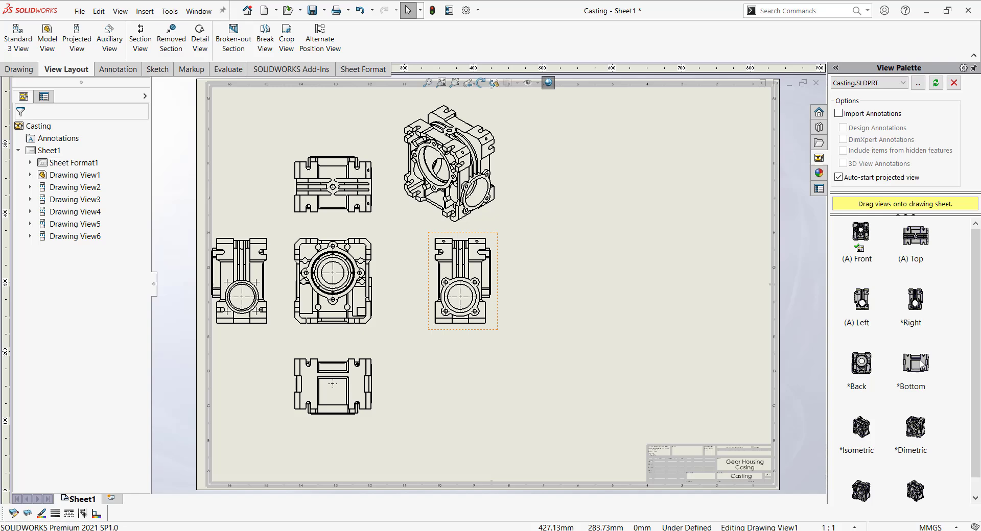
- Place the Back view right of the side view and project an isometric view from it to its upper right
mouse_move(861, 364)
mouse_down()
mouse_move(471, 284)
mouse_move(619, 306)
mouse_move(619, 280)
mouse_up()
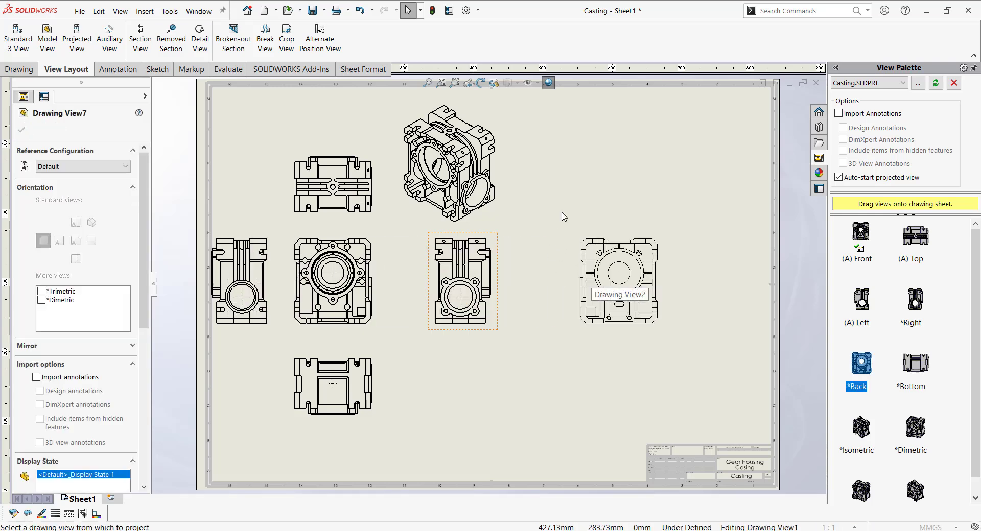
click(77, 35)
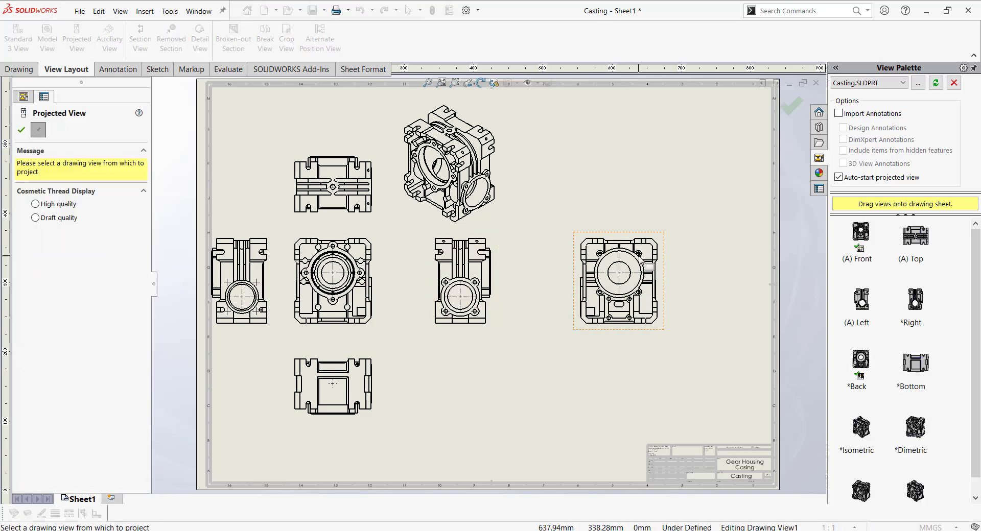
click(640, 260)
key(Escape)
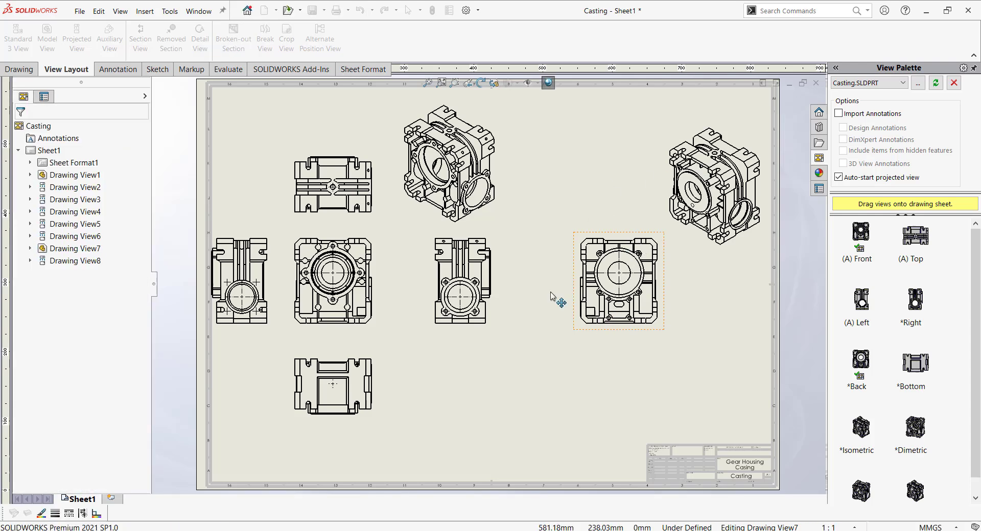
- Move the front isometric view beside the other isometric, and shift the front, bottom and top views lower on the sheet
drag(505, 159, 652, 163)
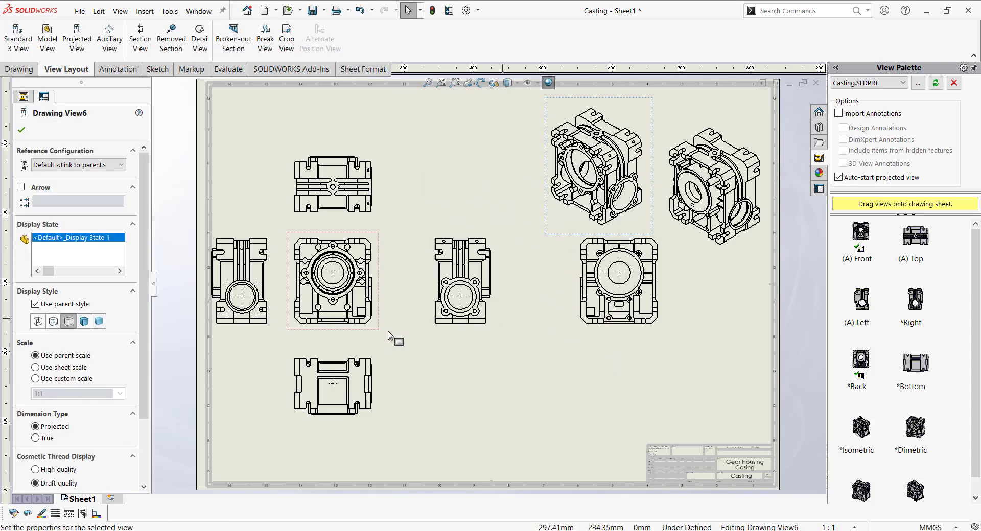
drag(372, 330, 371, 347)
drag(345, 422, 345, 471)
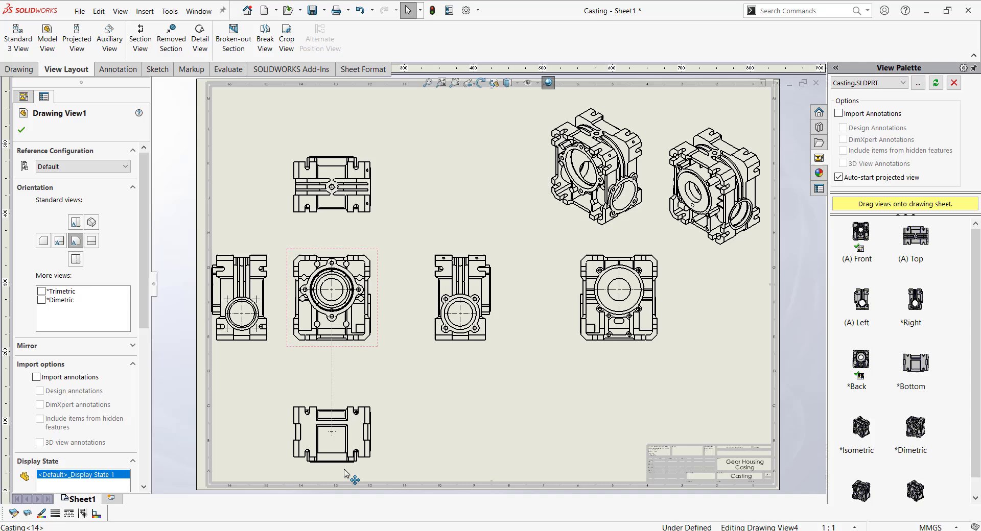
drag(365, 347, 365, 387)
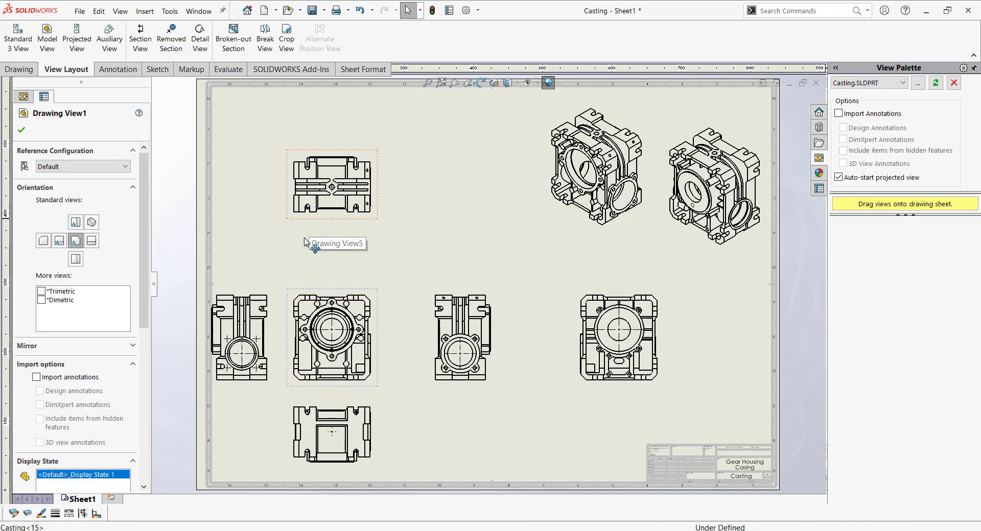
drag(317, 224, 318, 262)
- Set both isometric views of the casting to Shaded With Edges
click(554, 220)
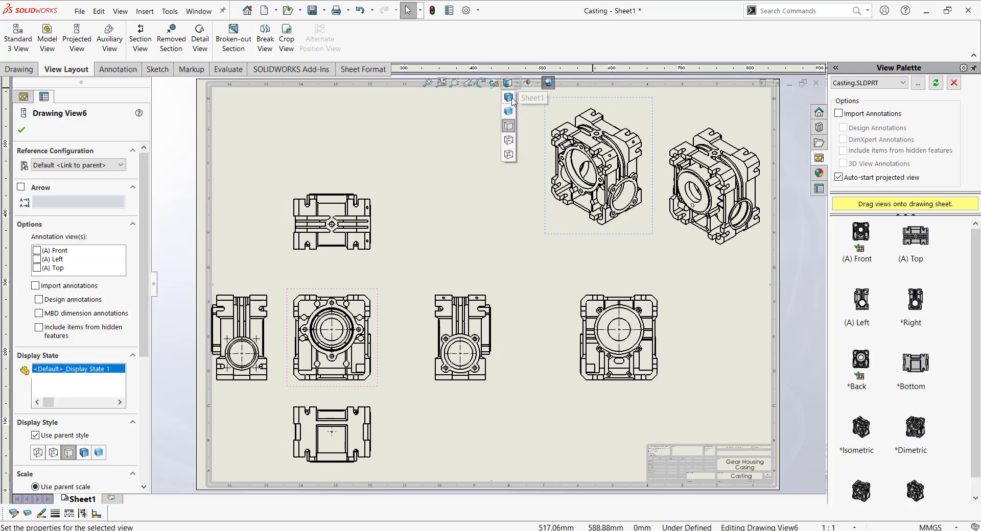
click(509, 97)
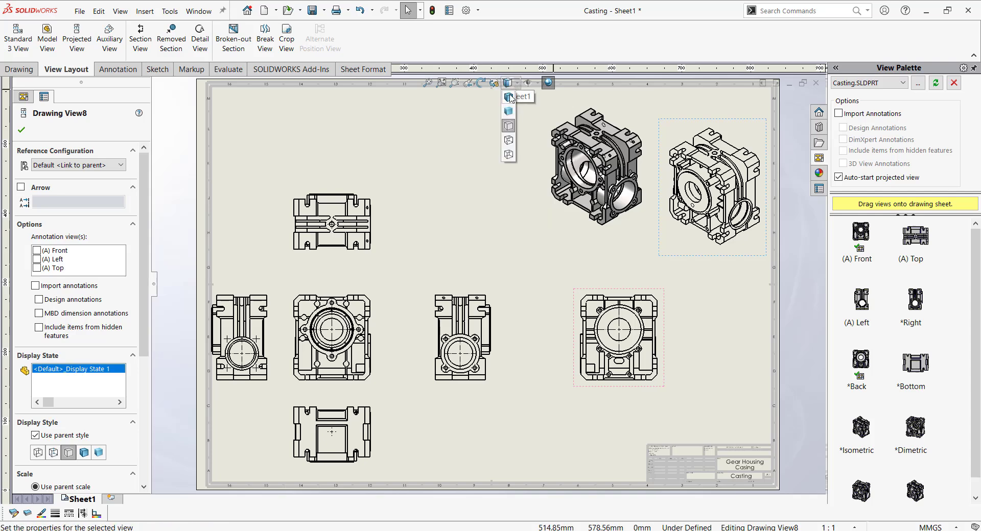
click(509, 97)
click(466, 189)
scroll(557, 319, down, 1)
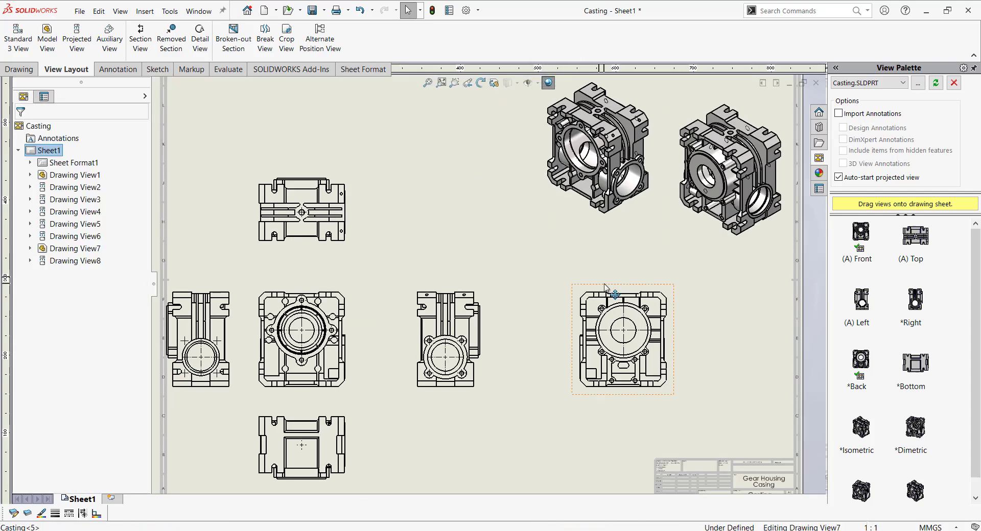
- Move the Back view slightly closer to the side view
drag(605, 286, 581, 287)
click(537, 258)
scroll(483, 371, up, 2)
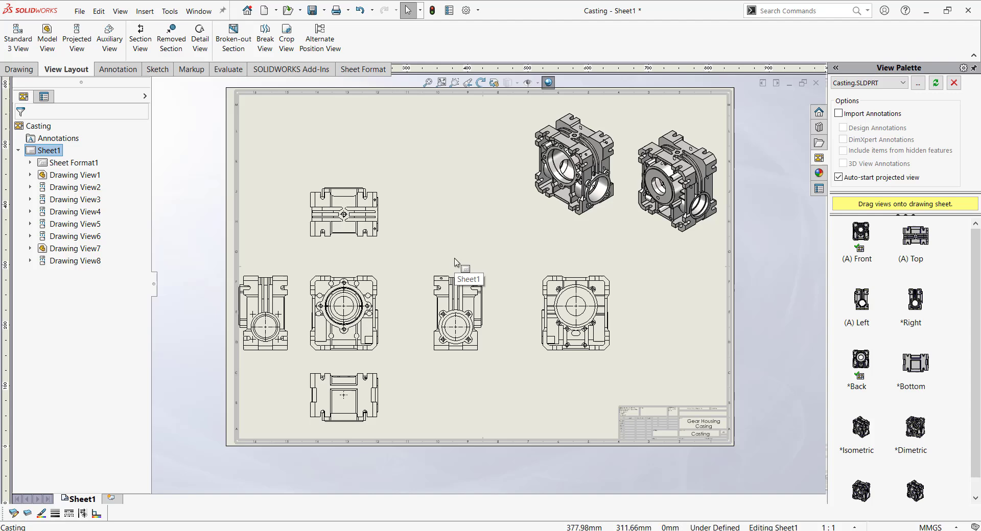
- Create a horizontal section view A-A through the centre of the Back view's bore and place it below that view
click(549, 272)
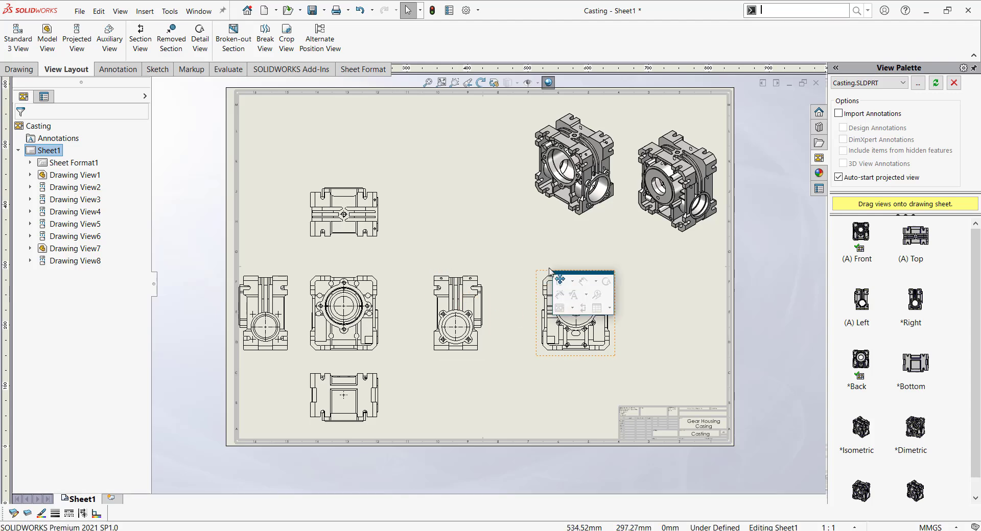
click(584, 306)
click(576, 305)
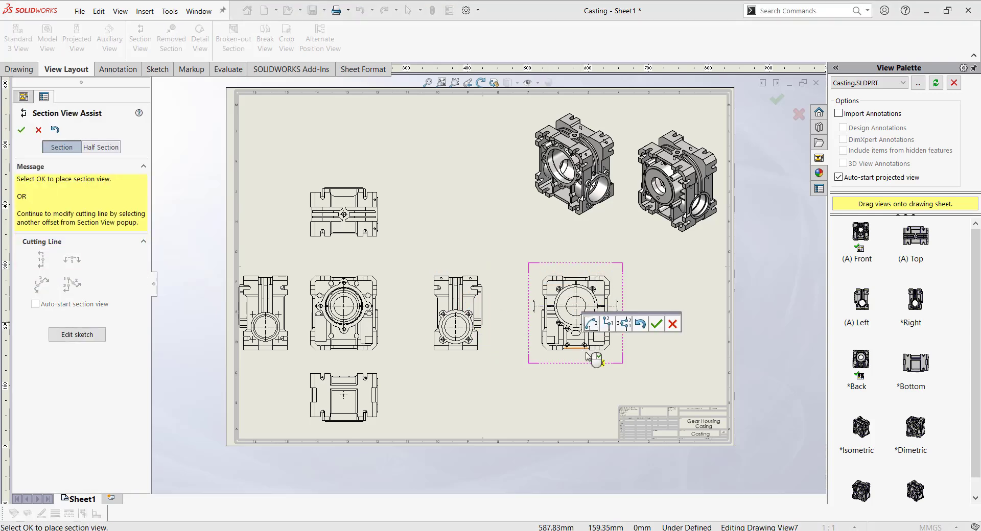
right_click(586, 354)
click(258, 326)
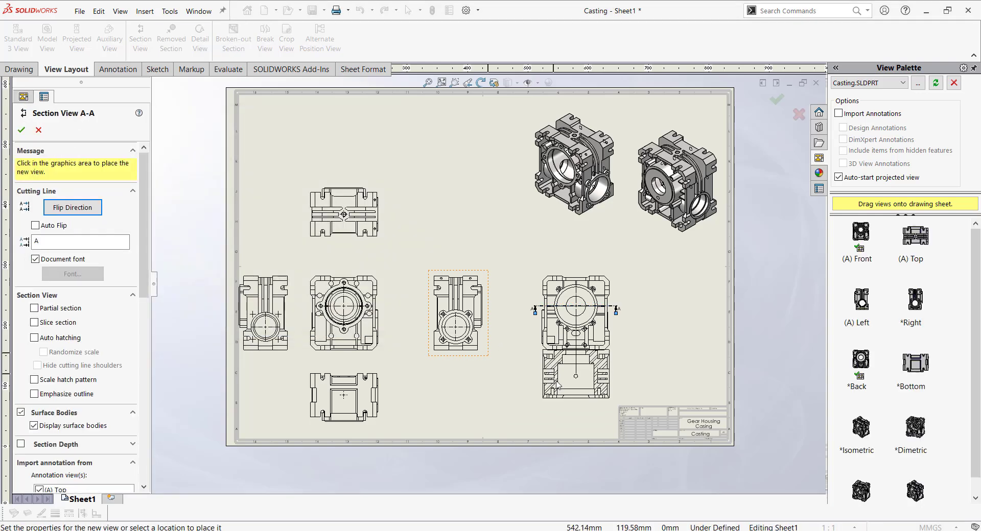
click(559, 408)
- Try the opposite viewing direction for section A-A, and flip the section line back
scroll(631, 345, up, 3)
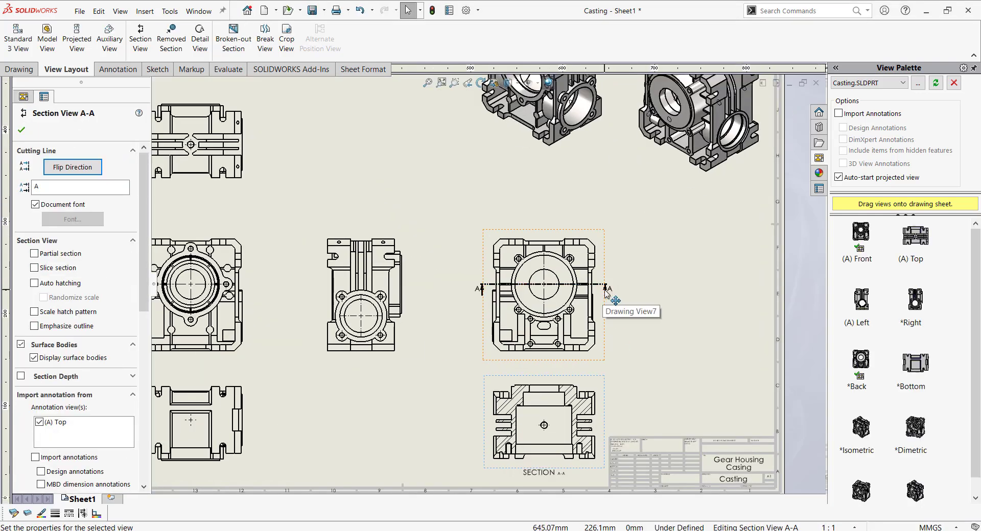
click(606, 291)
click(606, 290)
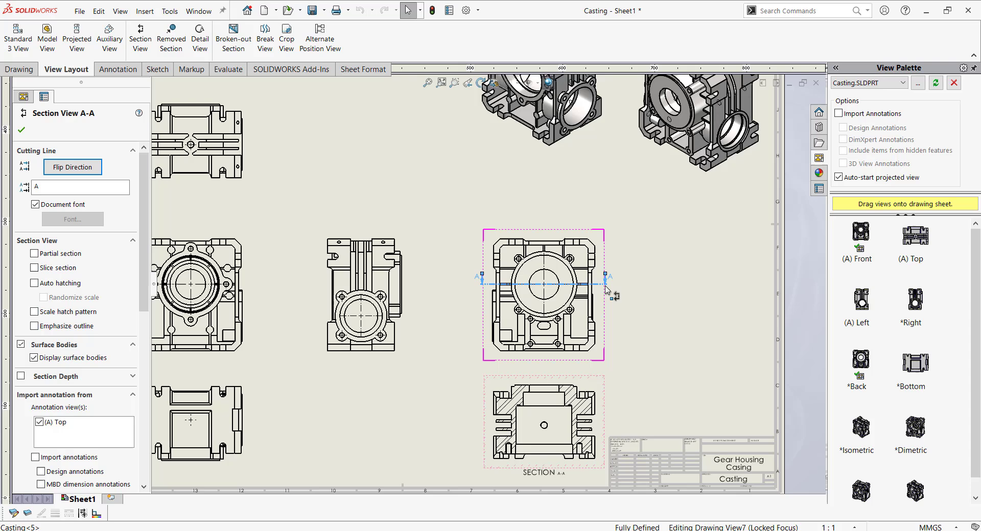
click(671, 366)
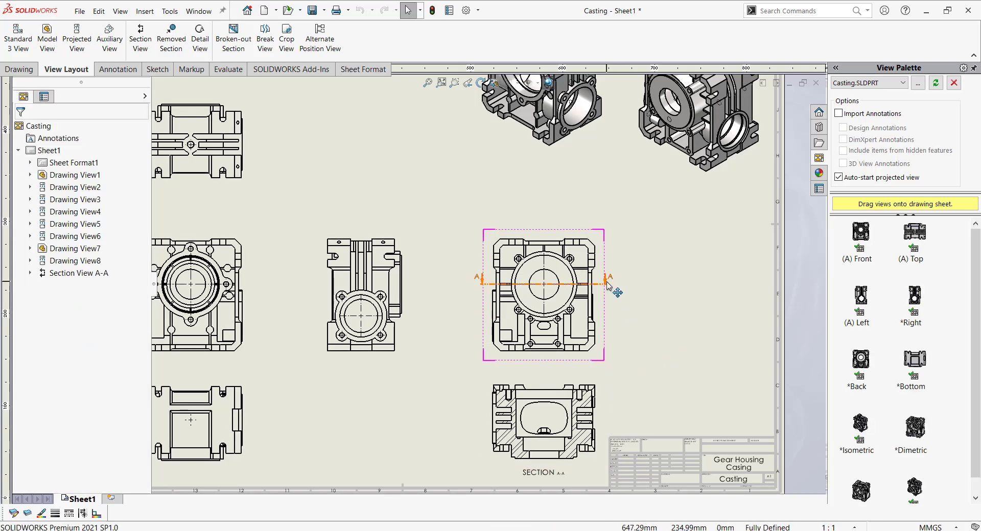
double_click(608, 284)
click(660, 298)
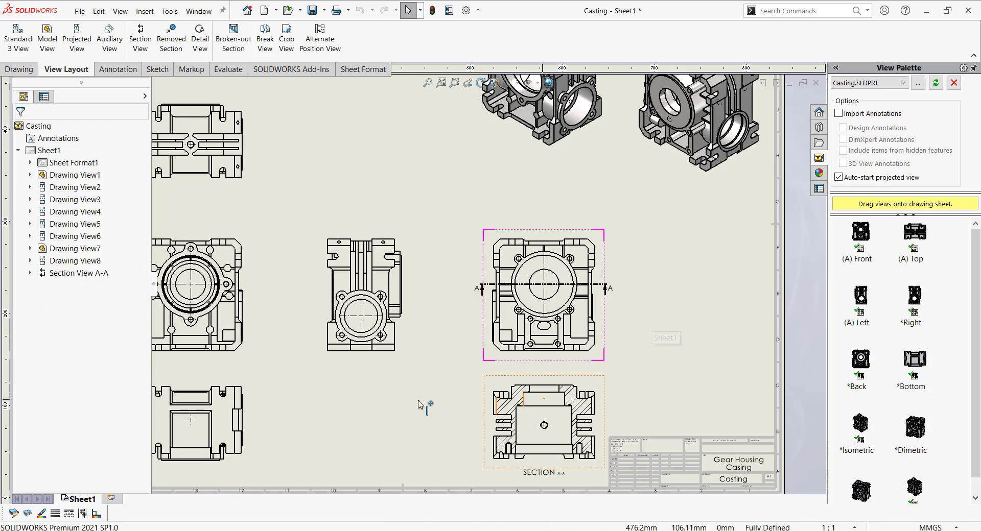
- Create a circular detail view C around the left-hand fins of section A-A and place it left of the section view
scroll(377, 397, up, 2)
scroll(364, 358, down, 5)
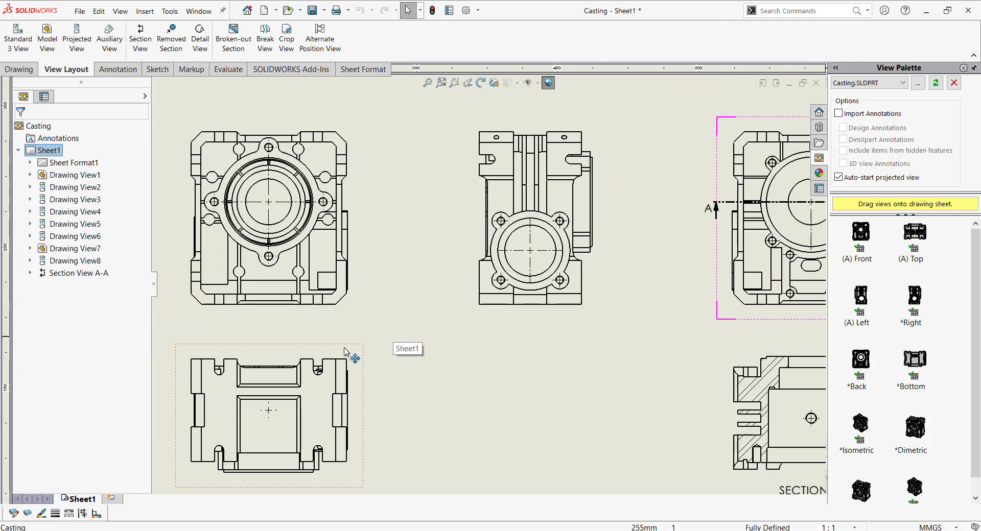
scroll(482, 365, up, 4)
scroll(668, 322, down, 6)
scroll(455, 306, up, 6)
key(s)
click(474, 336)
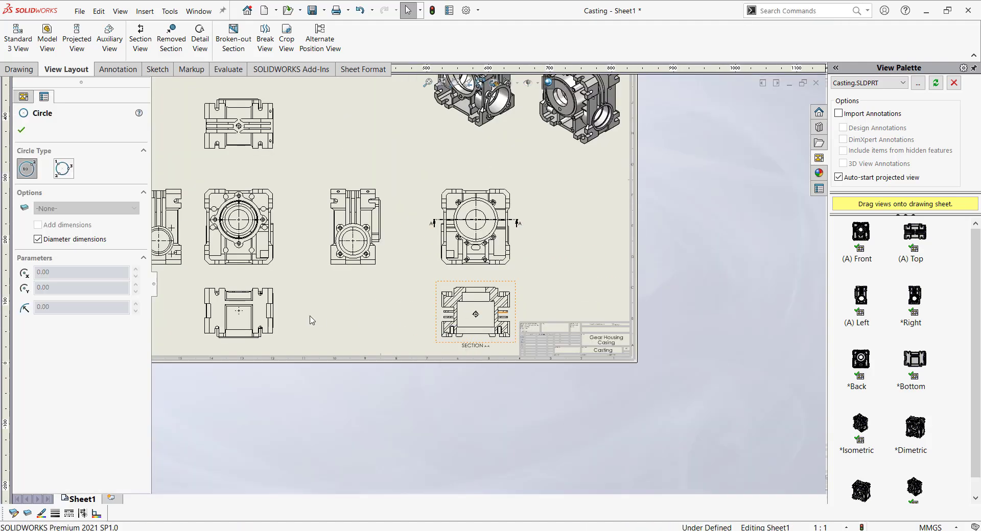
scroll(266, 311, down, 2)
scroll(562, 327, down, 6)
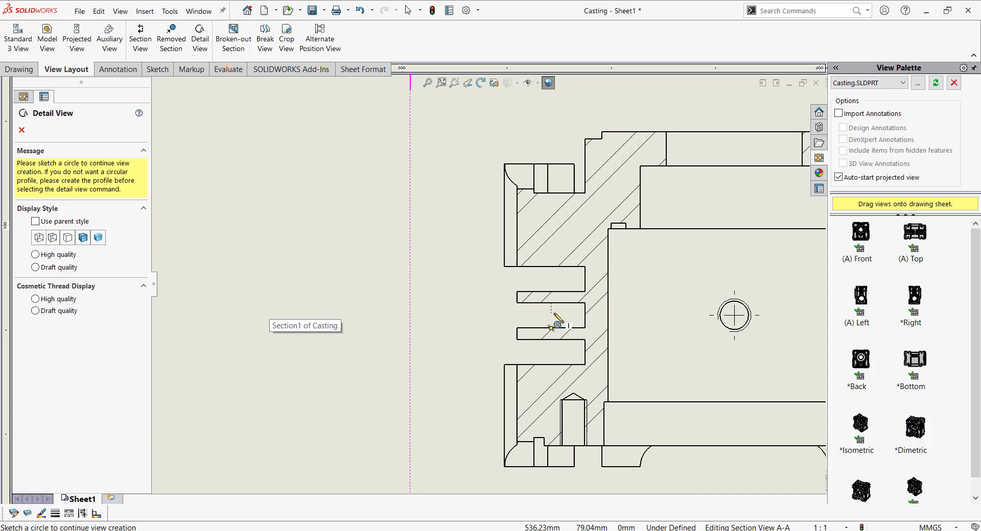
click(551, 328)
click(453, 355)
scroll(339, 333, up, 6)
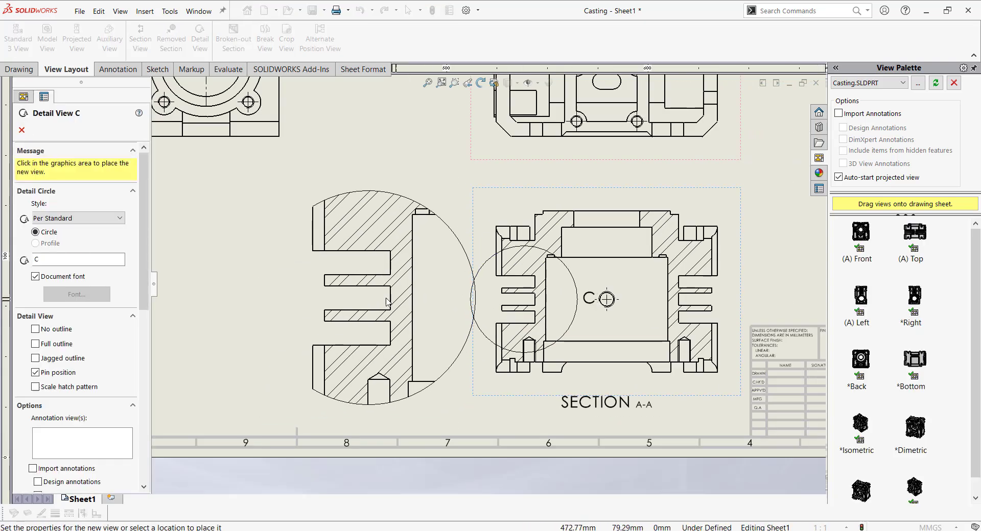
click(359, 292)
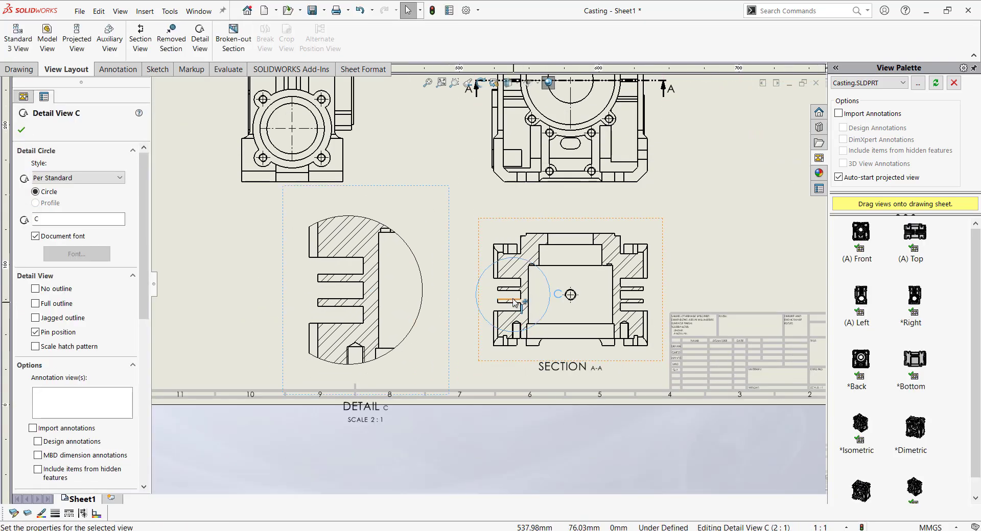
- Shrink detail circle C on section A-A so that it encloses the fins more tightly
drag(546, 312, 505, 301)
click(258, 335)
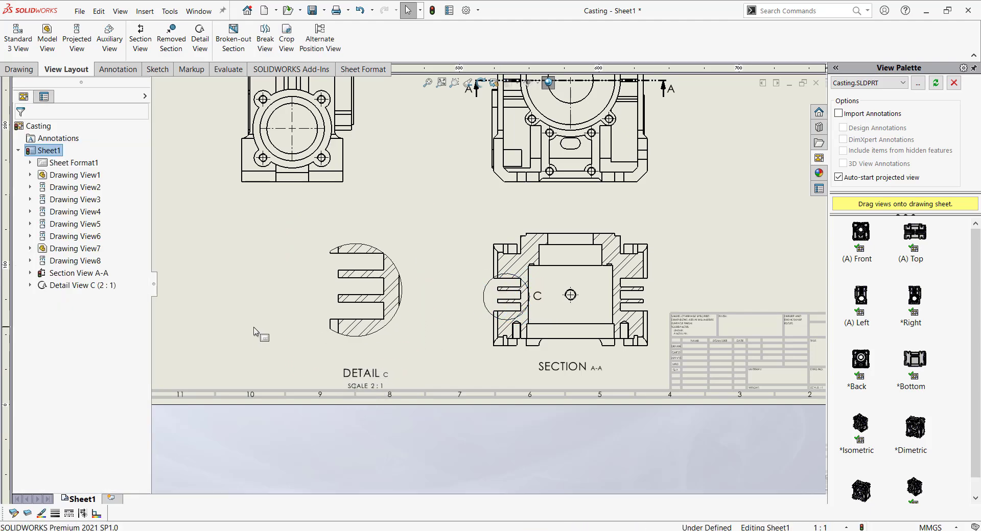
- Create an auxiliary view from the angled upper-right corner edge of the Back view and place it diagonally above that view
scroll(449, 306, up, 2)
scroll(578, 162, down, 1)
click(109, 39)
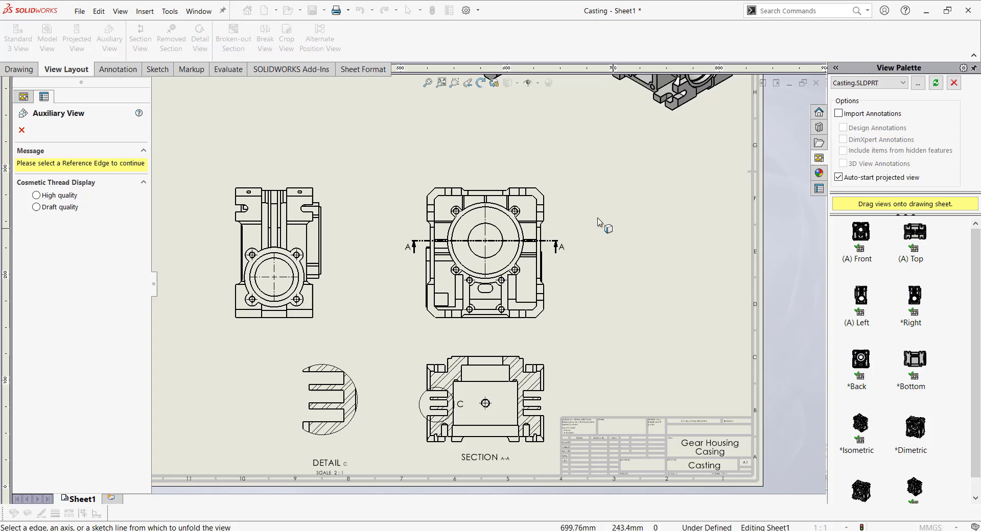
click(539, 193)
scroll(557, 241, up, 5)
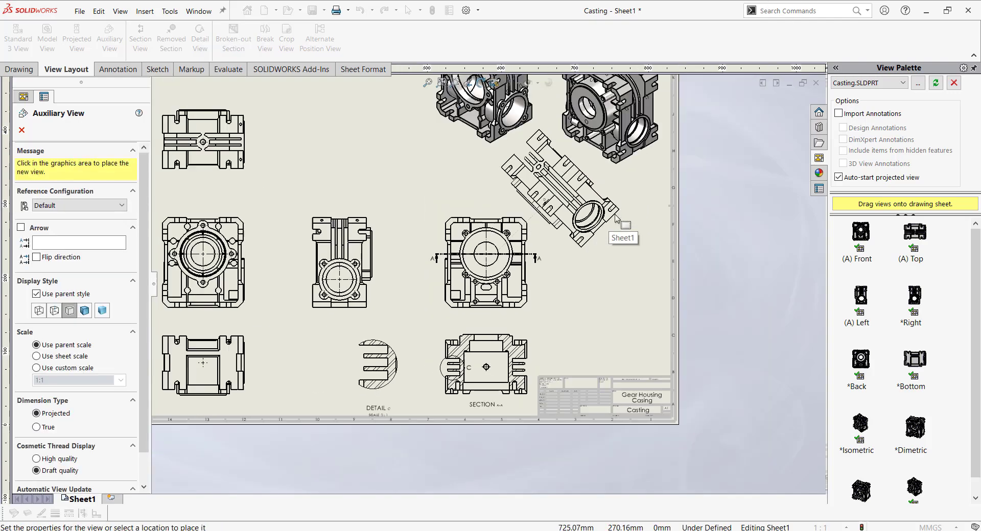
click(557, 245)
- Create a broken-out section at the upper-right corner of the view below the Front view, bounded by a closed spline
scroll(438, 203, down, 5)
click(256, 296)
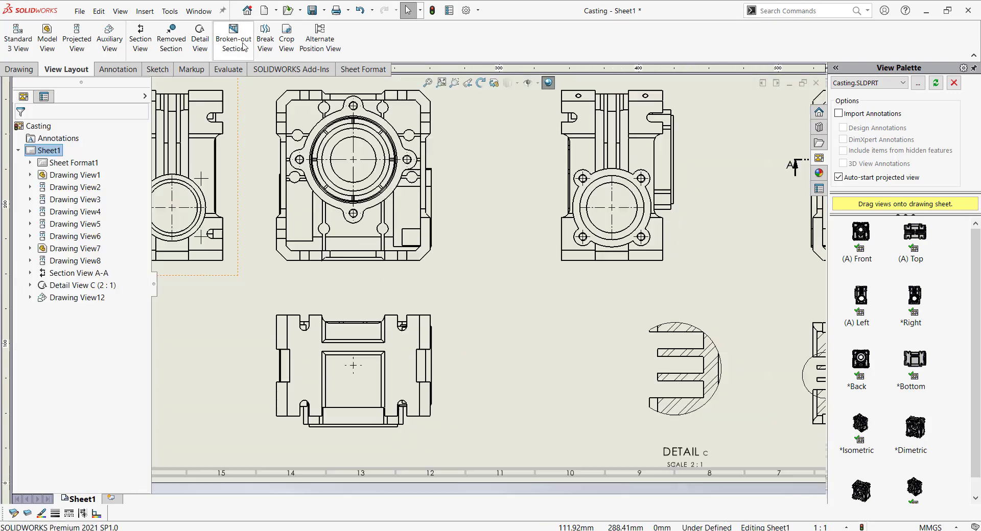
click(244, 47)
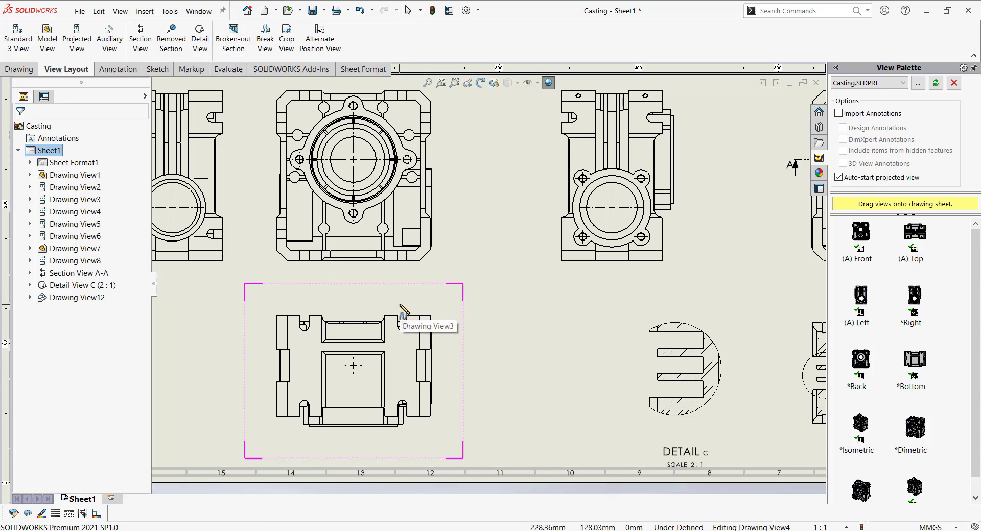
click(400, 301)
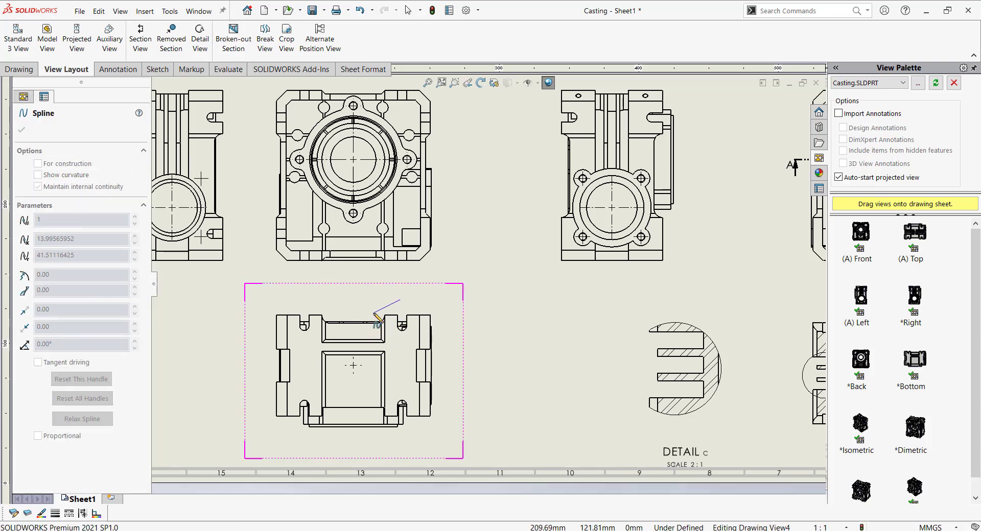
click(374, 313)
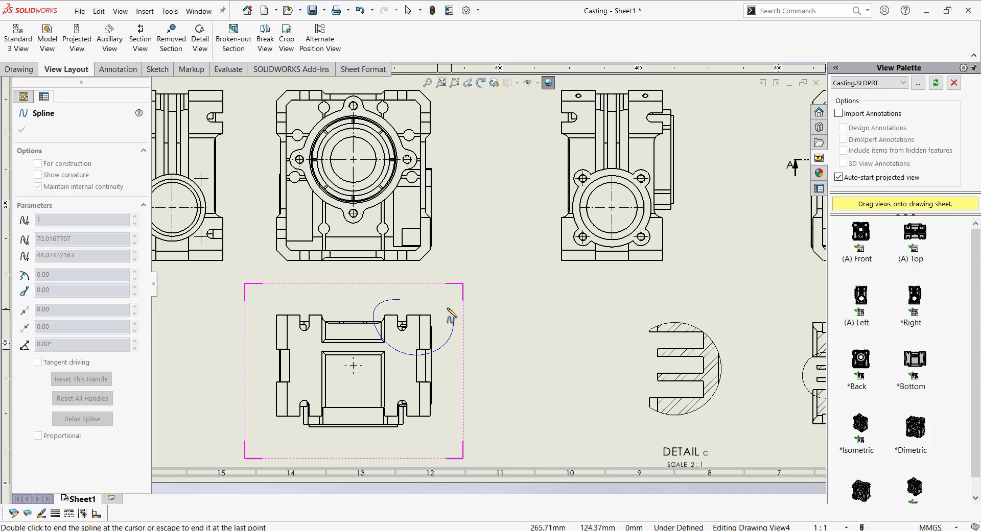
click(400, 301)
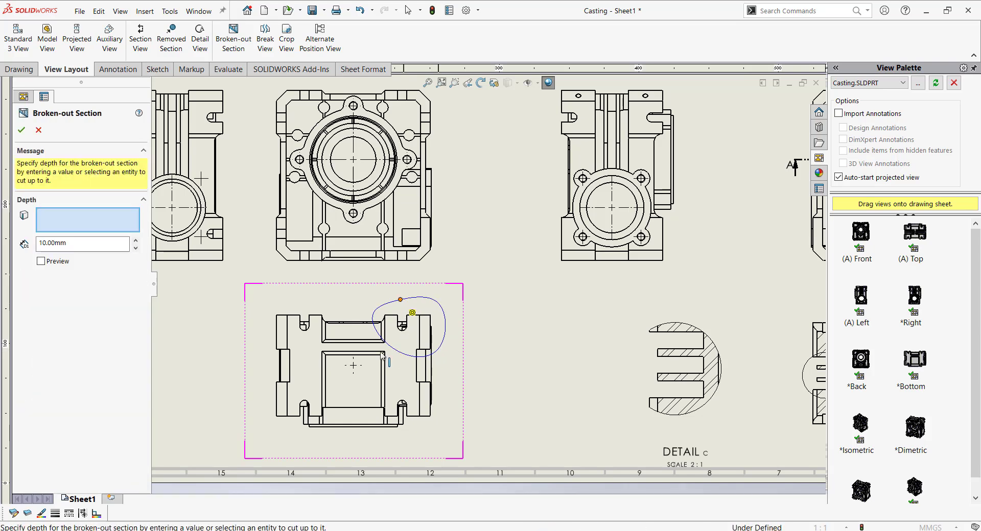
scroll(413, 362, down, 5)
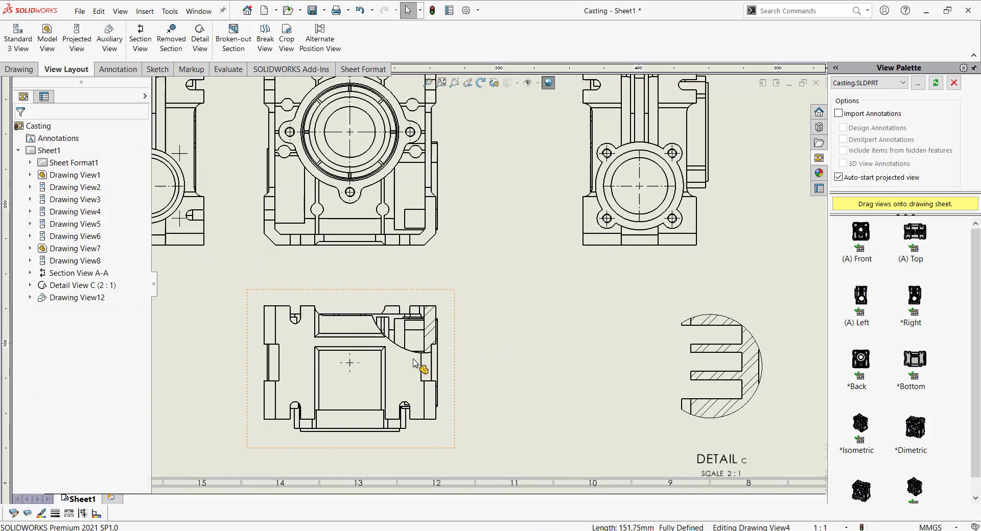
scroll(567, 391, up, 3)
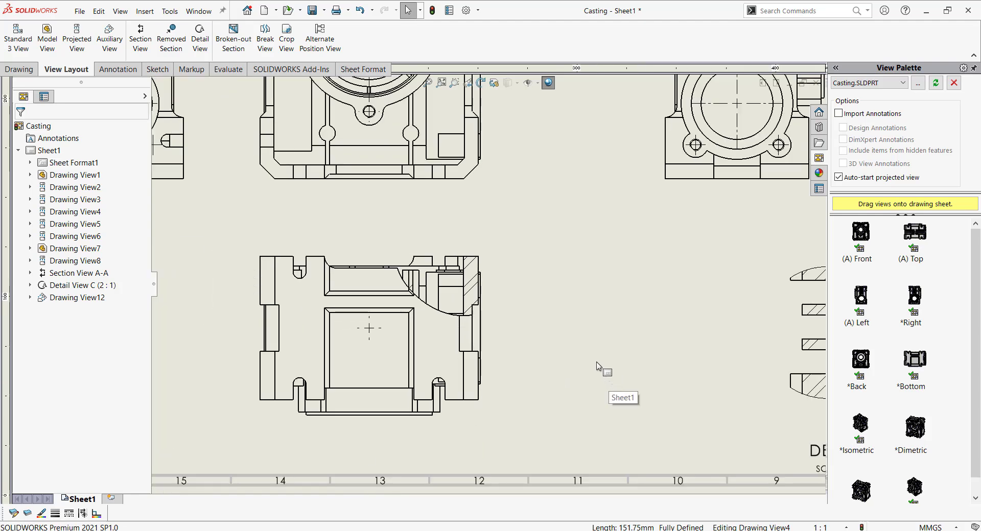
scroll(592, 363, up, 2)
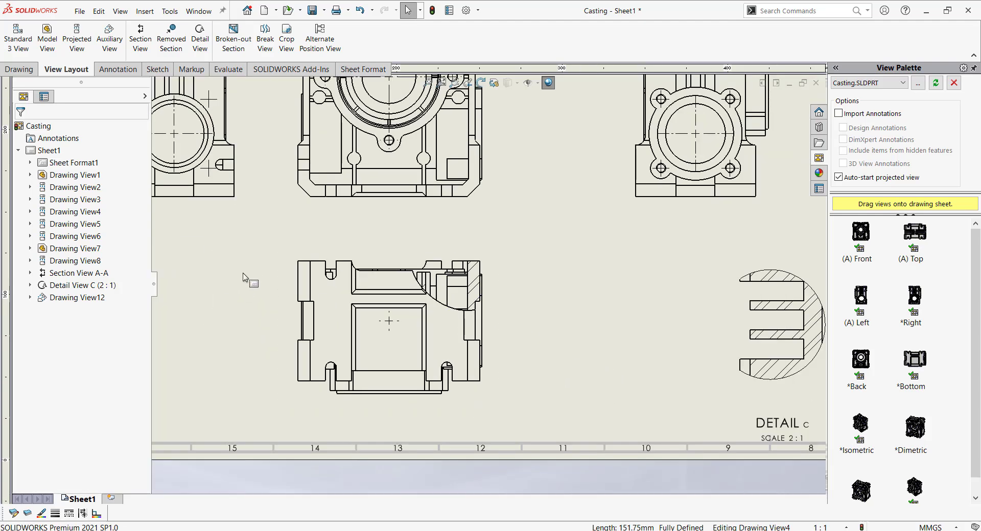
scroll(320, 285, up, 3)
key(f)
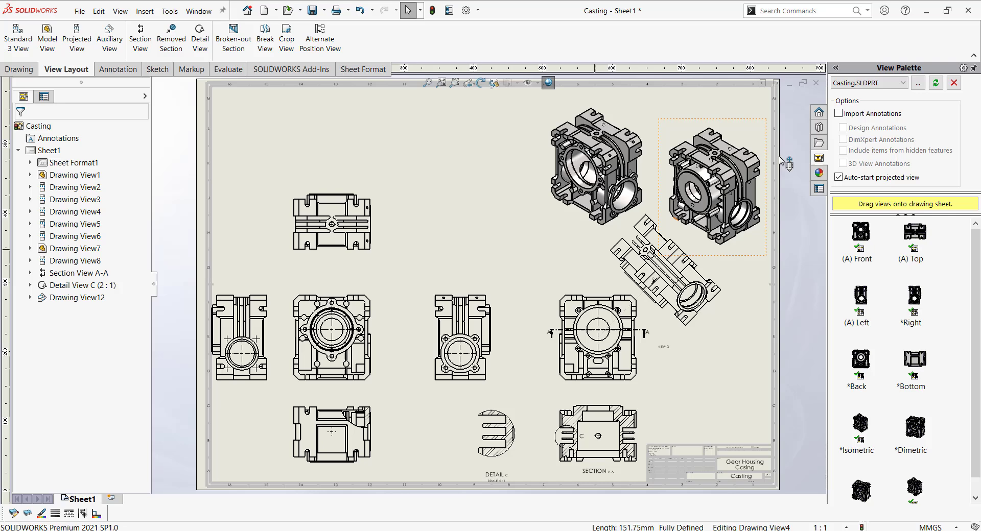
- Add a second sheet and place the GearBox assembly's Front view, projected views below and right of it, and an isometric view
click(111, 499)
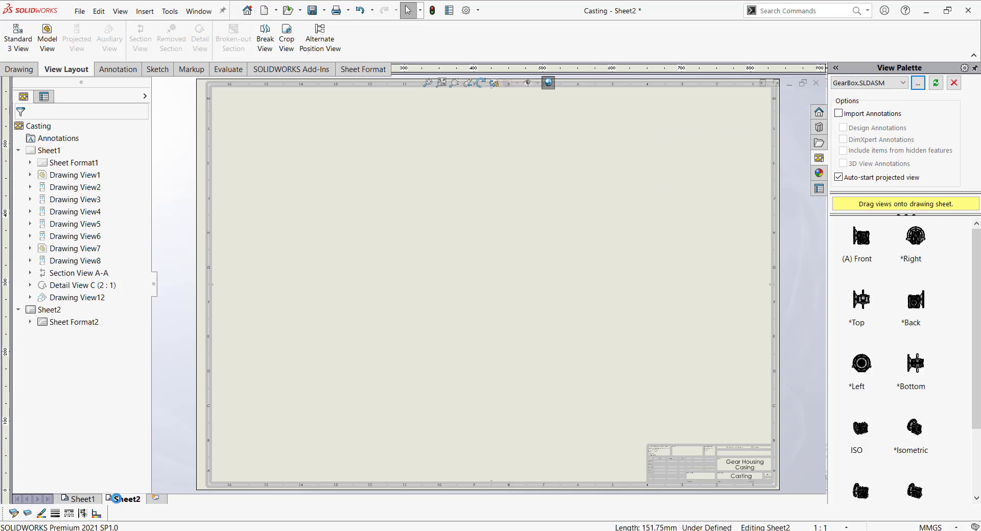
drag(861, 236, 330, 215)
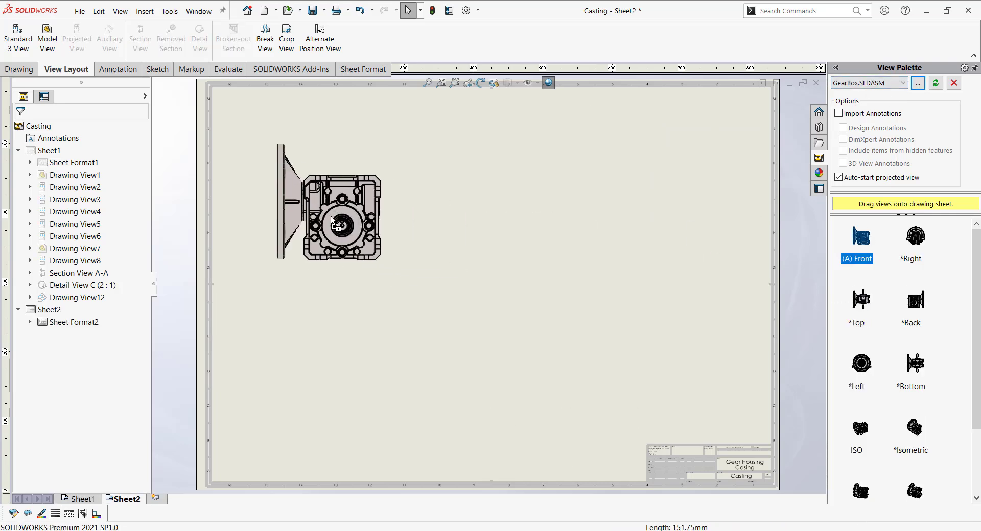
click(342, 373)
click(508, 202)
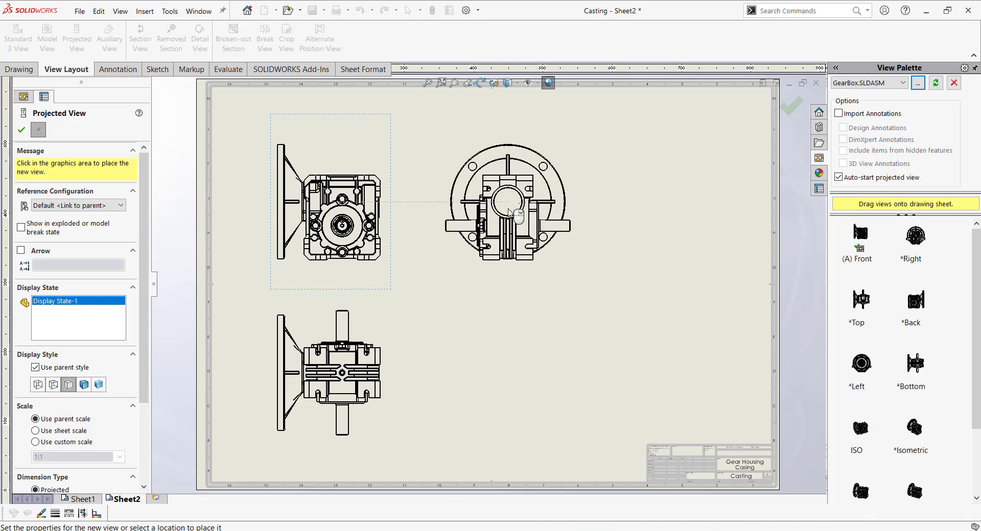
scroll(488, 283, up, 3)
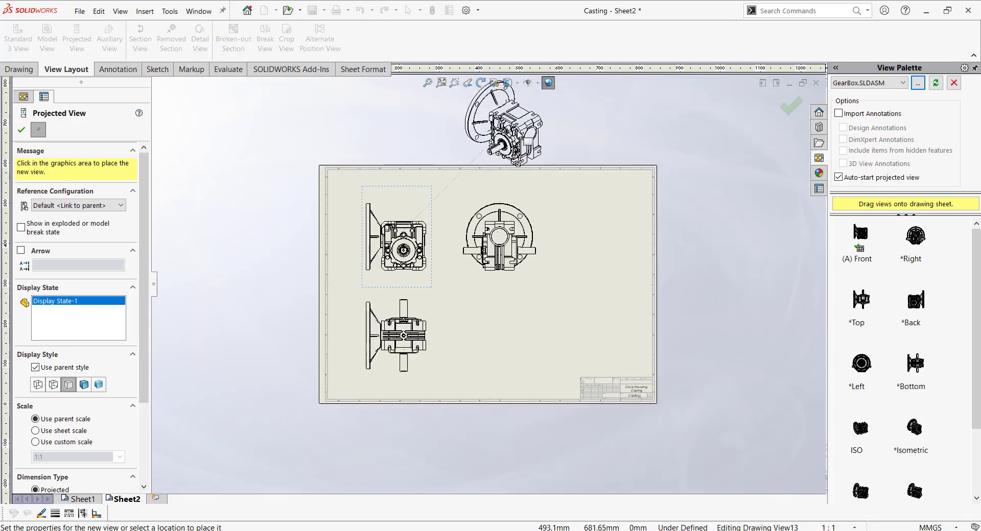
key(Escape)
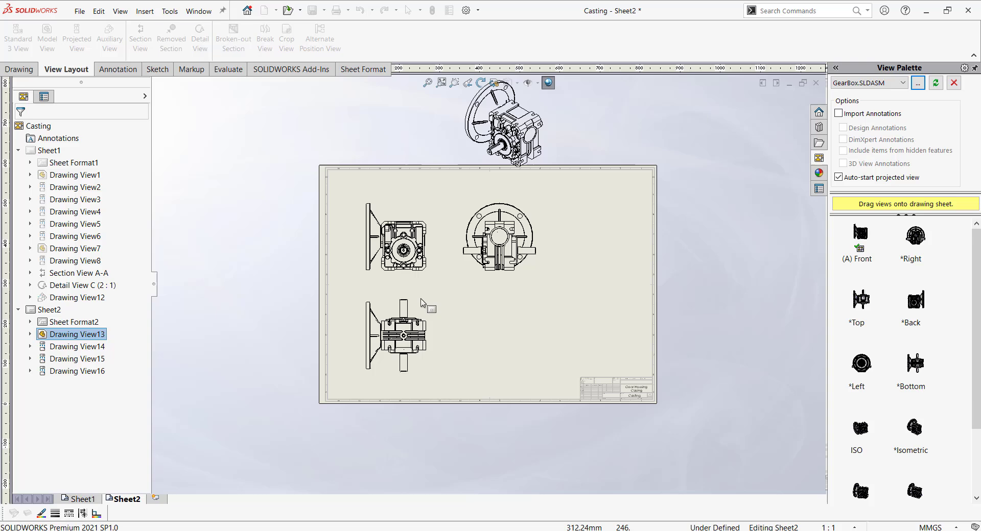
- Rearrange the gearbox views with the Front view low on the sheet, its vertical projection above, and the side view closer
drag(392, 287, 390, 426)
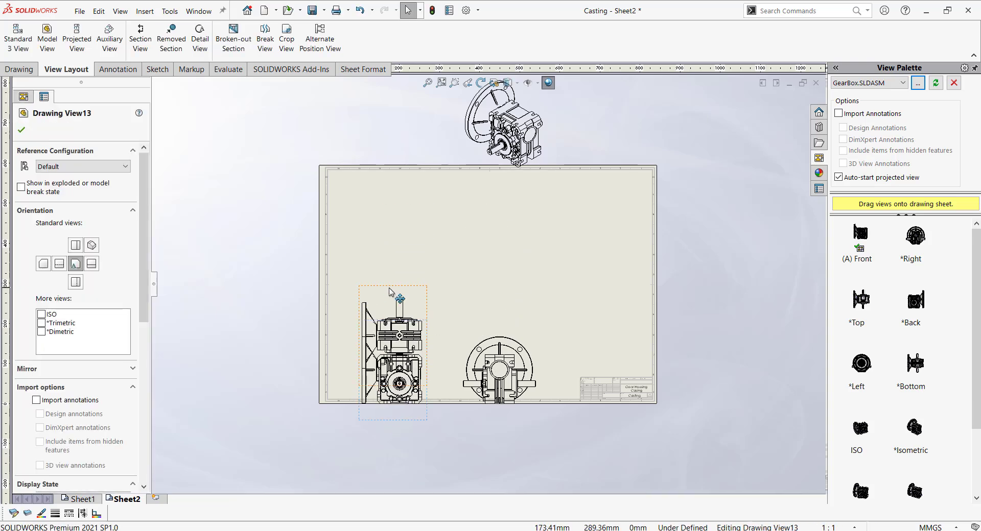
drag(368, 316, 344, 289)
click(505, 292)
drag(505, 293, 478, 293)
scroll(547, 314, down, 2)
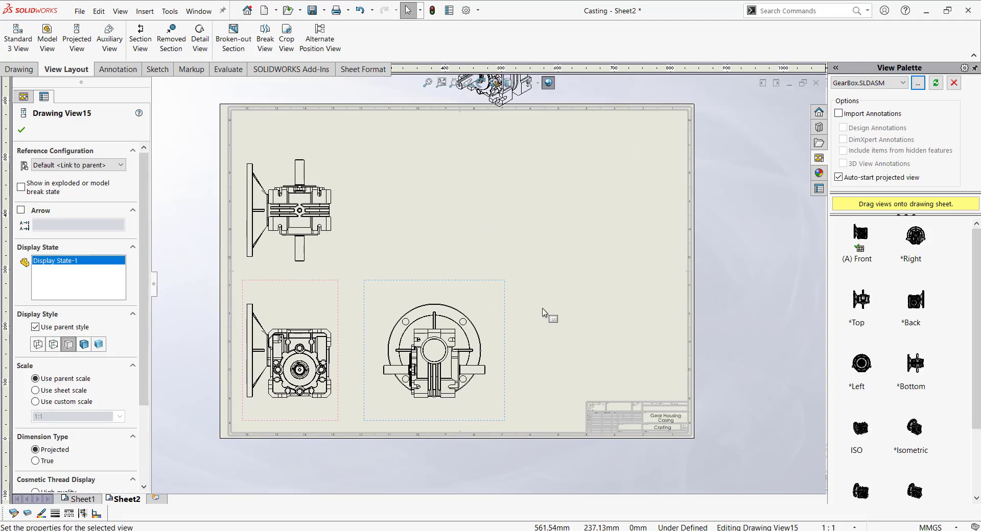
- Create half section E-E through the bore centre of the gearbox side view and place it right of that view
click(412, 250)
key(s)
click(561, 316)
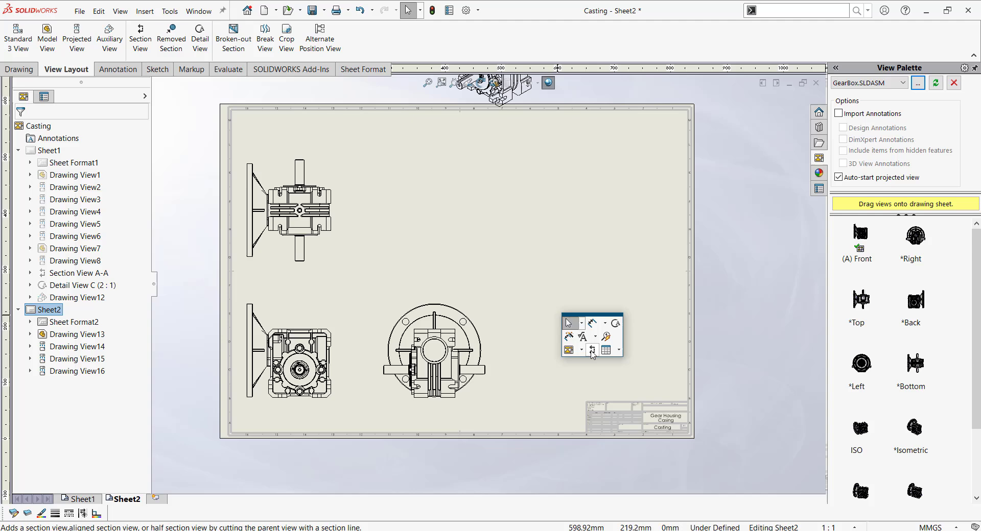
click(587, 345)
click(93, 148)
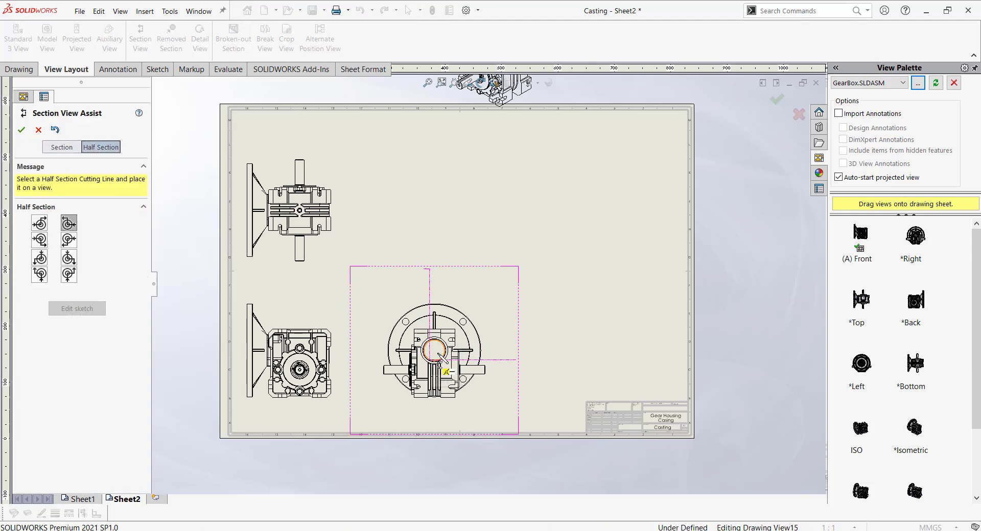
click(435, 351)
click(256, 326)
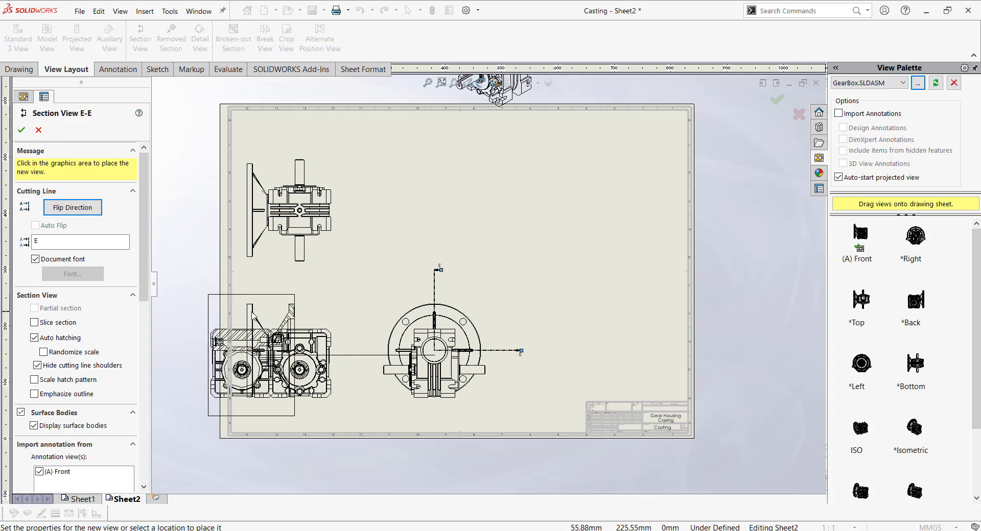
click(600, 311)
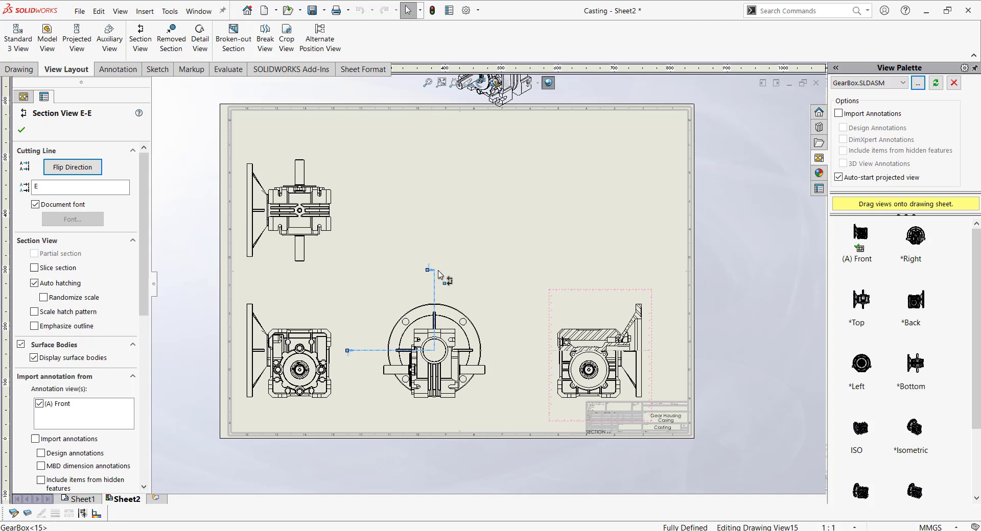
click(512, 276)
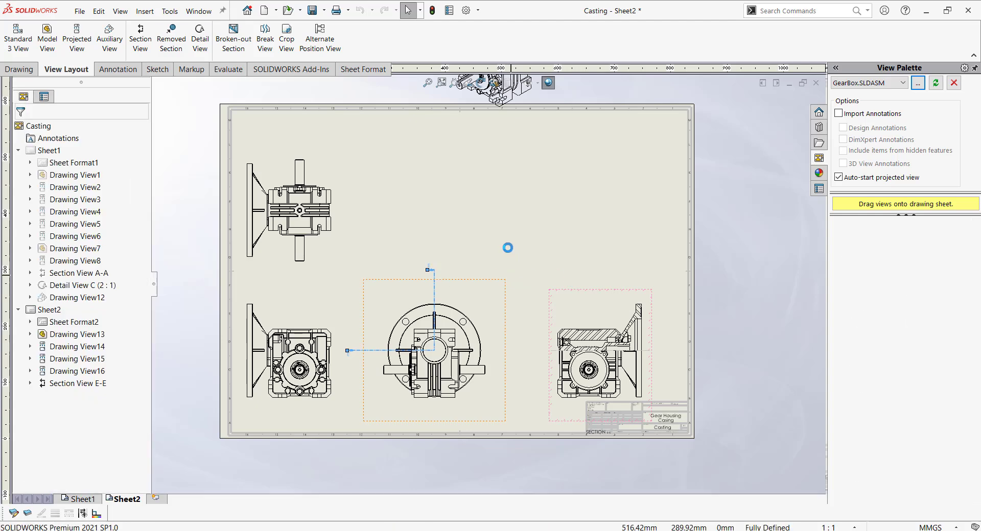
- Move the isometric gearbox view onto the sheet's upper right area and show it in its exploded state
drag(510, 148, 560, 297)
right_click(598, 234)
click(645, 324)
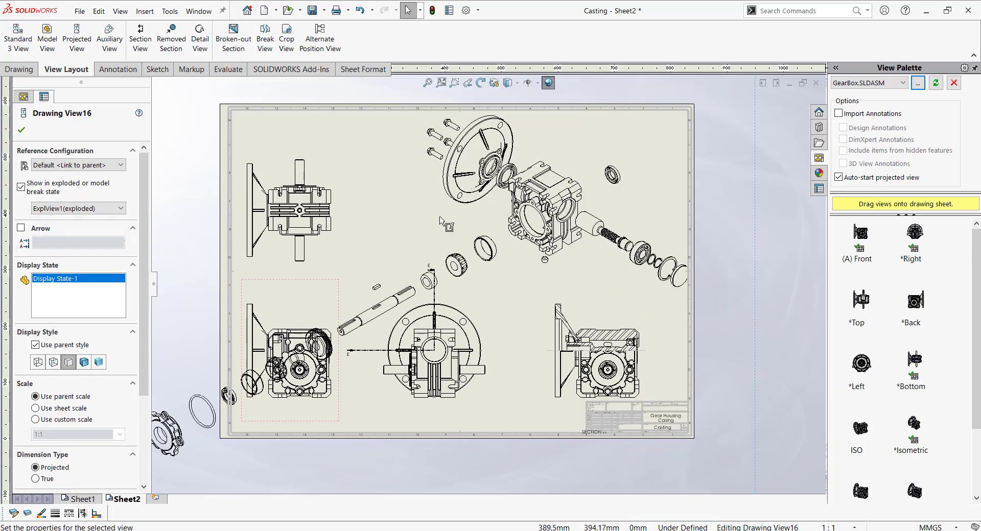
click(494, 83)
mouse_move(562, 190)
mouse_down()
mouse_move(565, 124)
mouse_move(573, 135)
mouse_move(564, 134)
mouse_move(587, 131)
mouse_move(579, 134)
mouse_up()
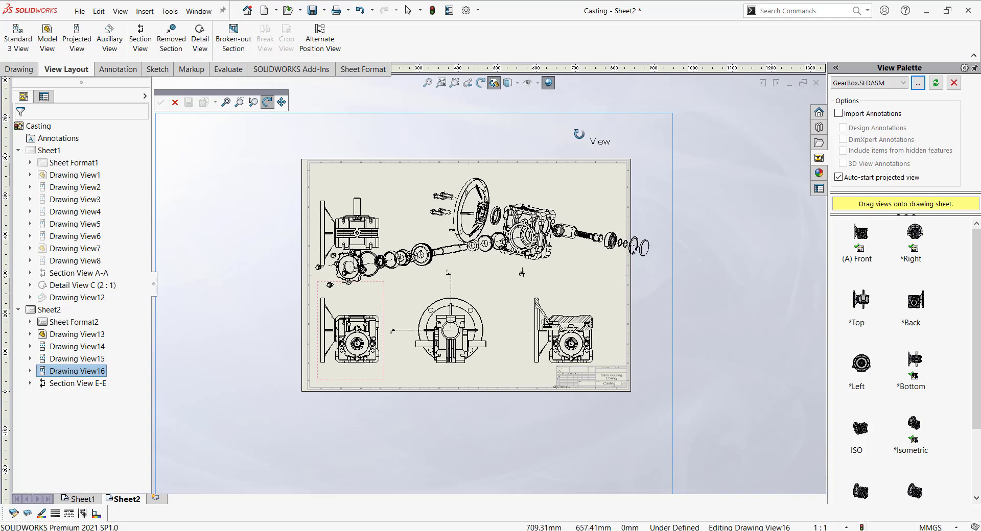
mouse_move(575, 168)
mouse_down()
mouse_move(601, 134)
mouse_move(577, 130)
mouse_move(583, 140)
mouse_up()
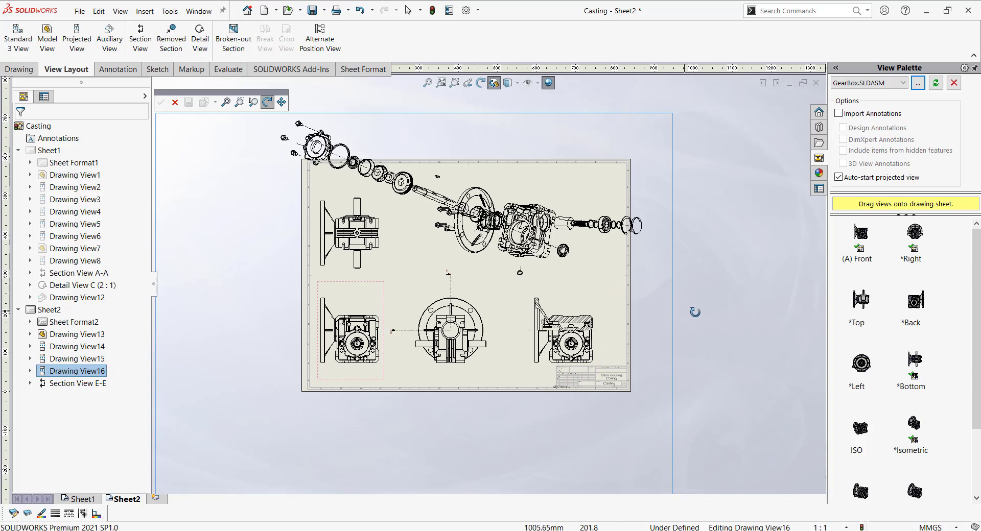
click(175, 102)
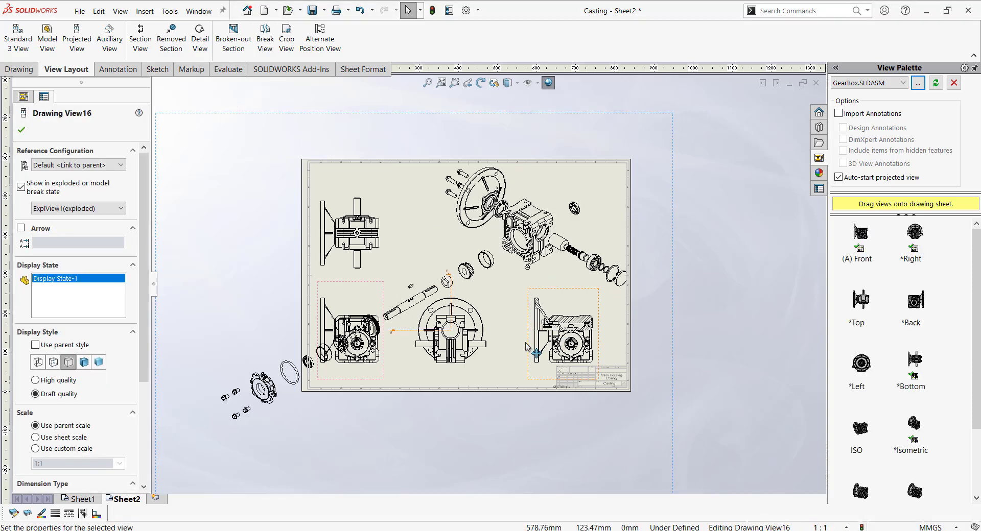
- Rotate section view E-E with 3D Drawing View into a tilted three-dimensional orientation showing the cut and the round flange, and keep it
click(494, 82)
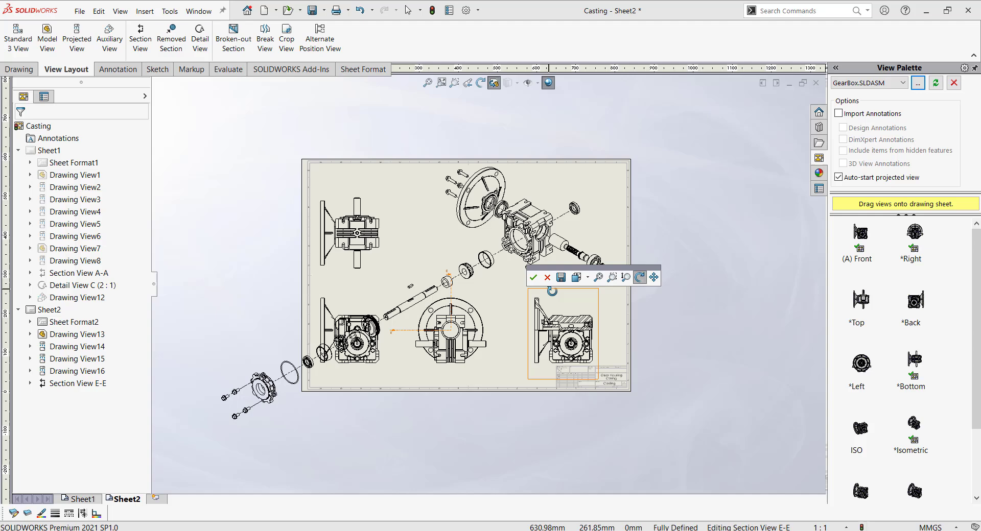
drag(570, 314, 604, 342)
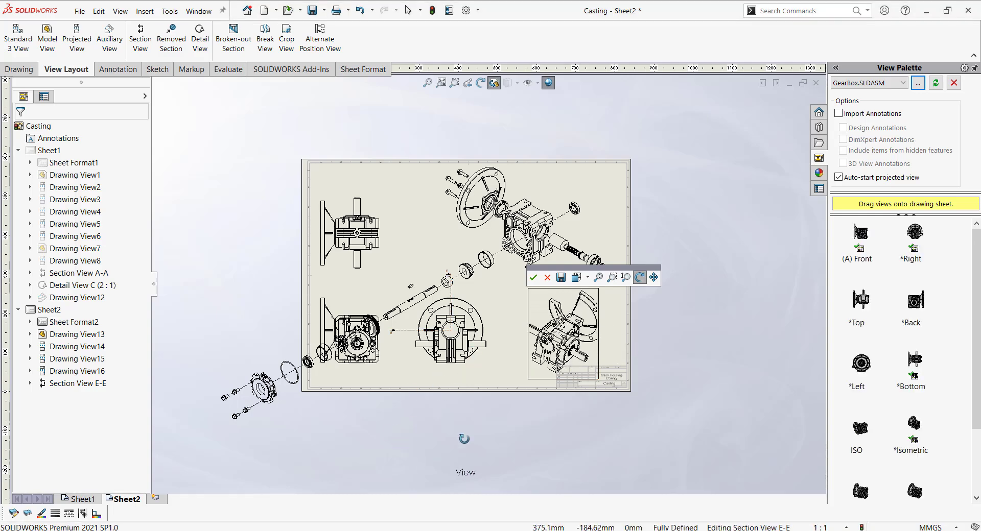
drag(463, 438, 557, 473)
mouse_move(621, 466)
mouse_down()
mouse_move(664, 485)
mouse_move(589, 407)
mouse_up()
click(533, 277)
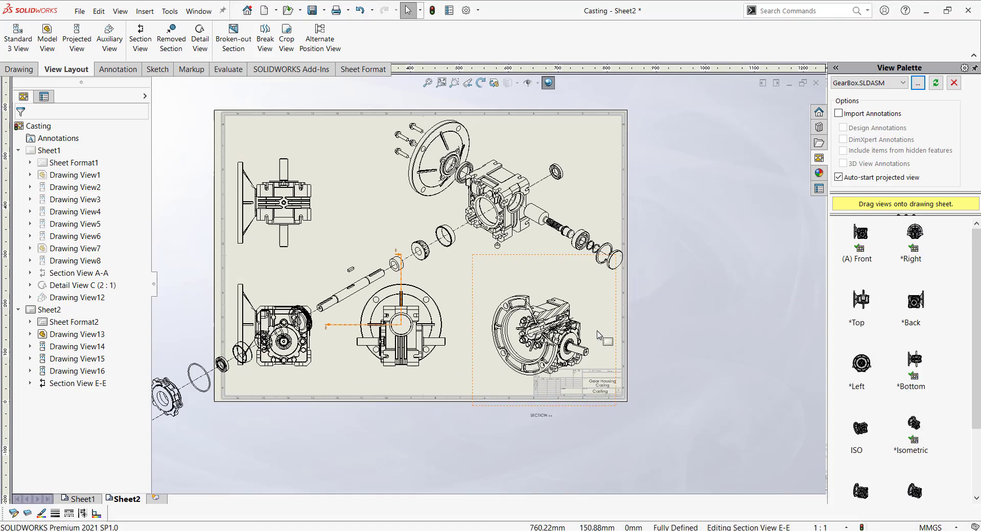
- Add the Input Shaft to the list of hidden components in the properties of section view E-E
right_click(516, 265)
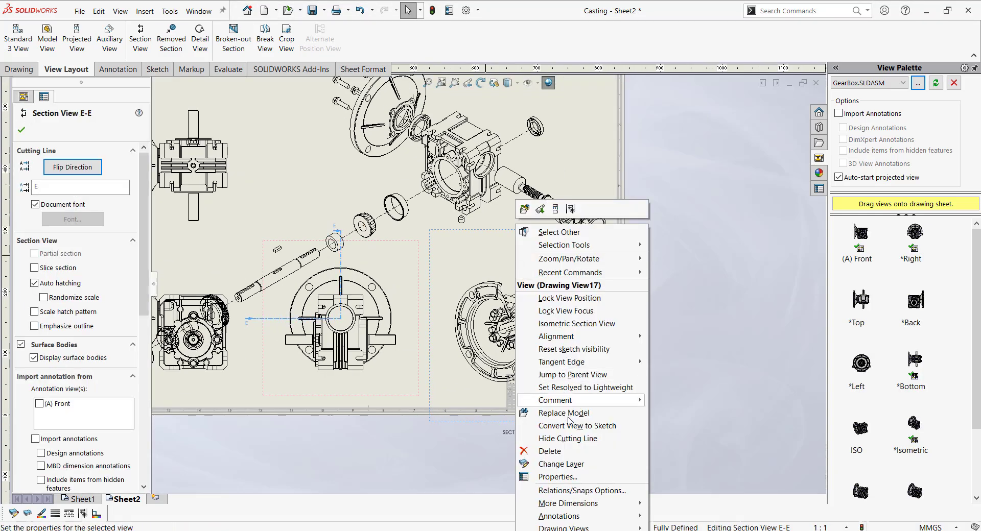
click(558, 477)
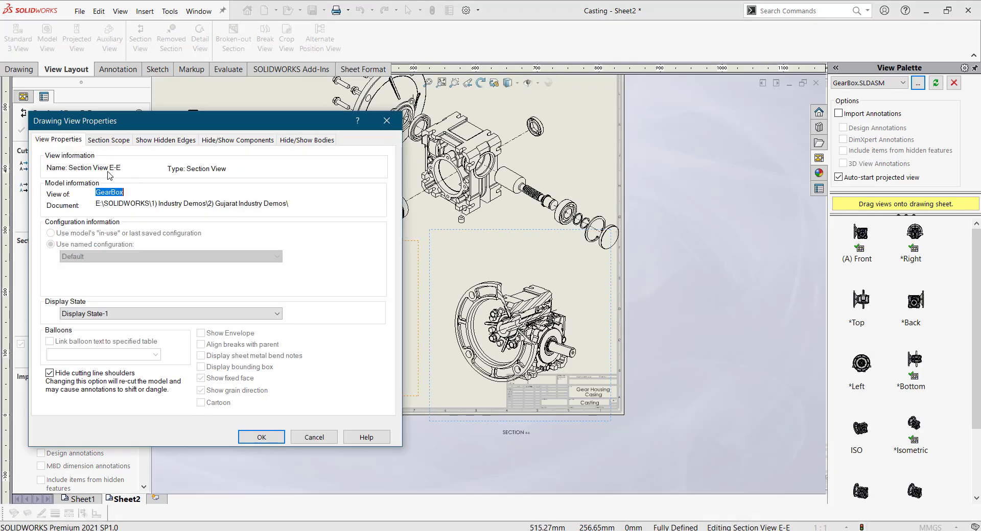
click(215, 146)
scroll(526, 330, down, 5)
click(572, 299)
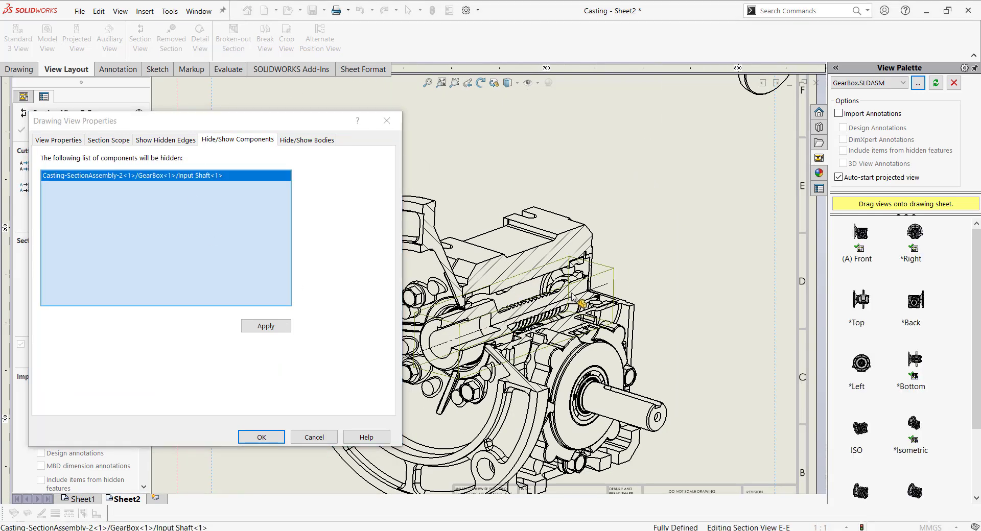